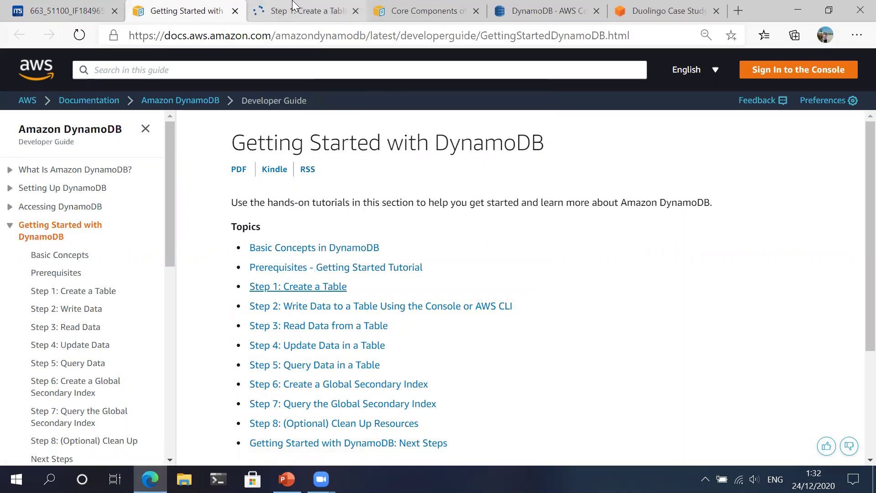
Step: Review the partition key and sort key for the Music table in the Step 1: Create a Table guide
left_click(295, 7)
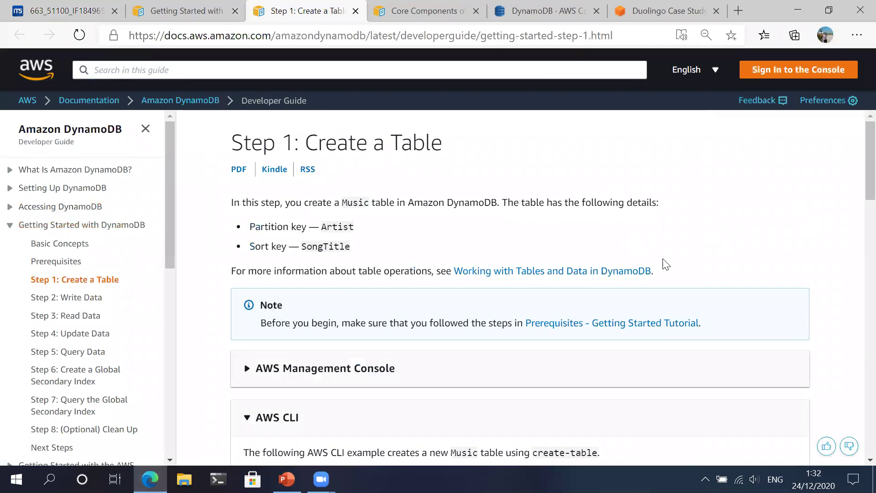
scroll(658, 285, "down", 2)
scroll(579, 238, "up", 2)
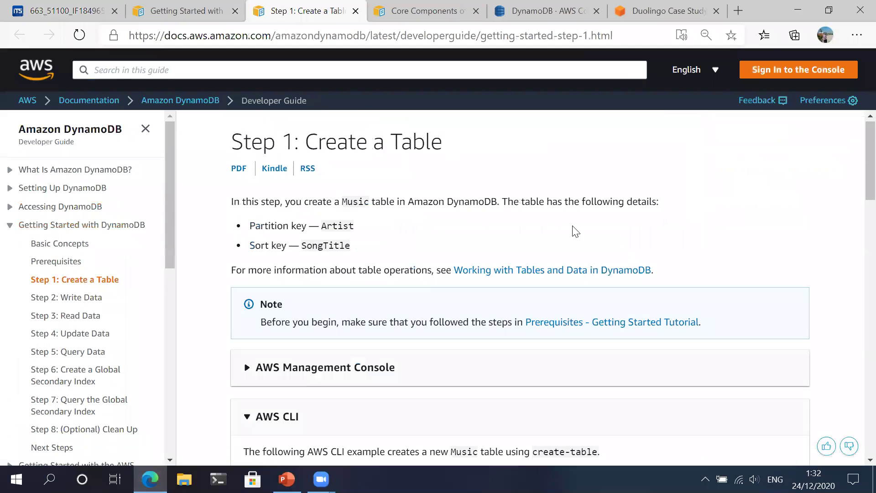
scroll(288, 293, "down", 4)
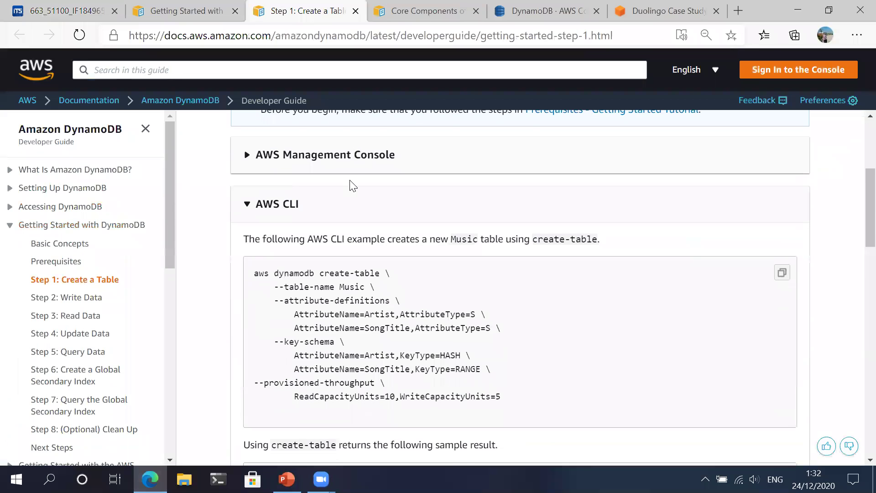
scroll(289, 416, "up", 4)
left_click(288, 416)
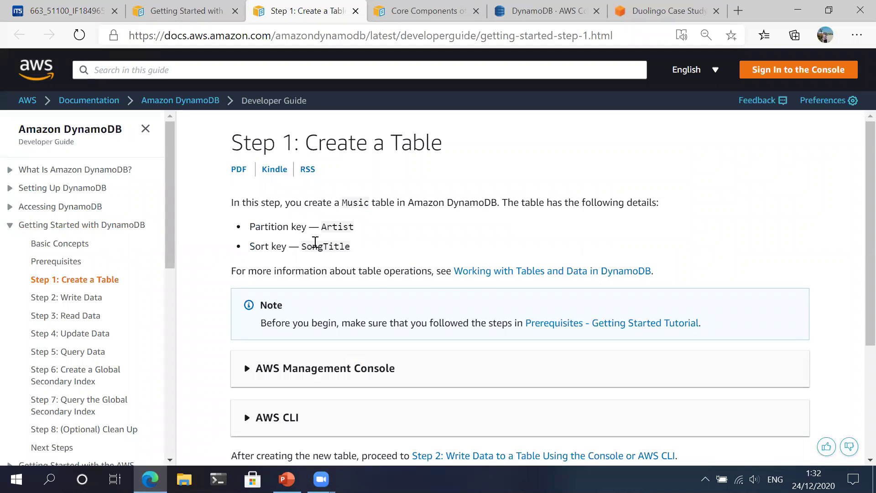
left_click_drag(321, 227, 359, 233)
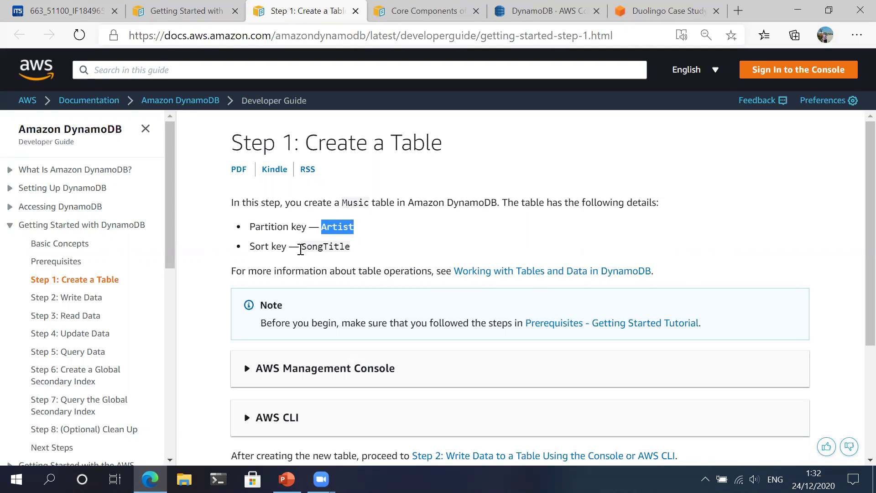
left_click_drag(301, 250, 397, 252)
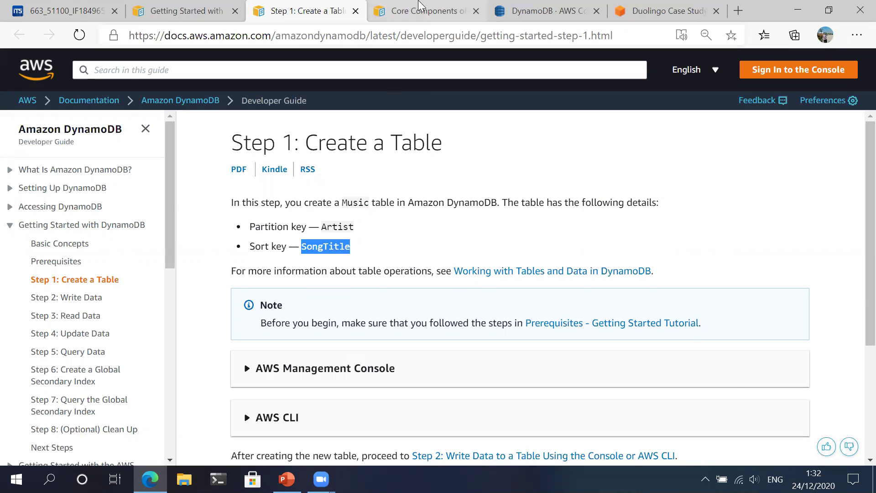
Step: Switch to the DynamoDB console and start a new table named Music
left_click_drag(548, 11, 431, 10)
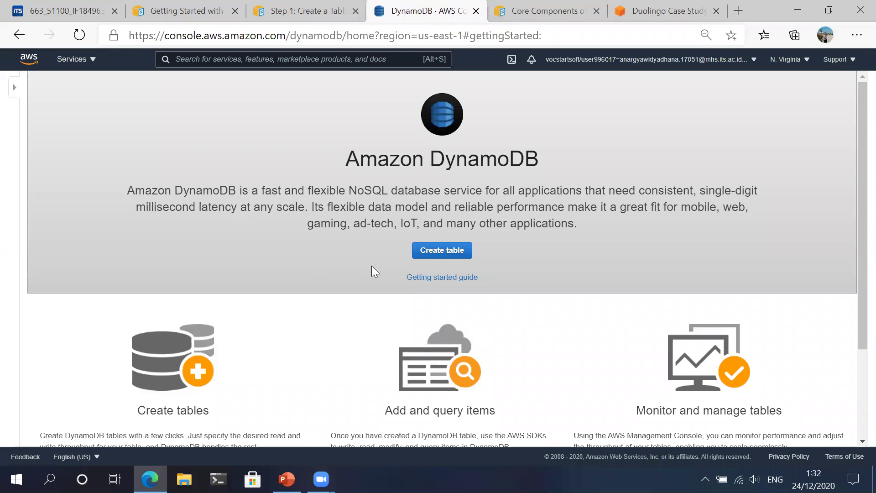
left_click(450, 251)
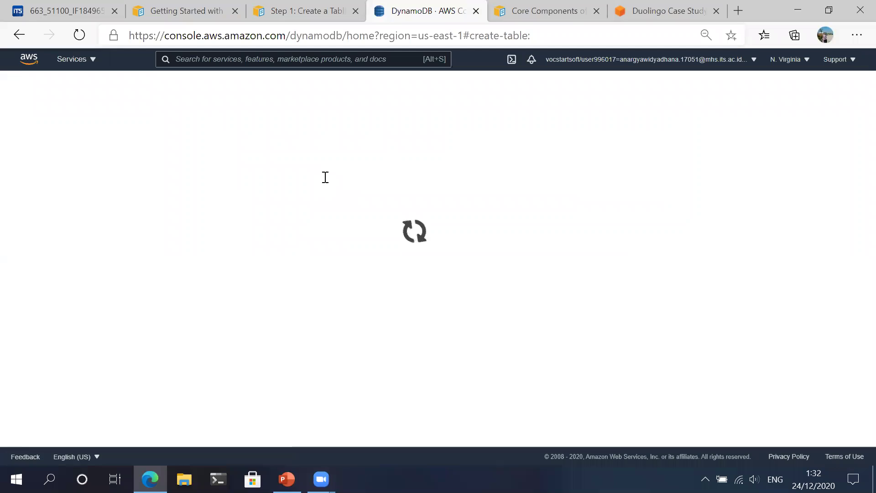
left_click(319, 137)
type("Mus")
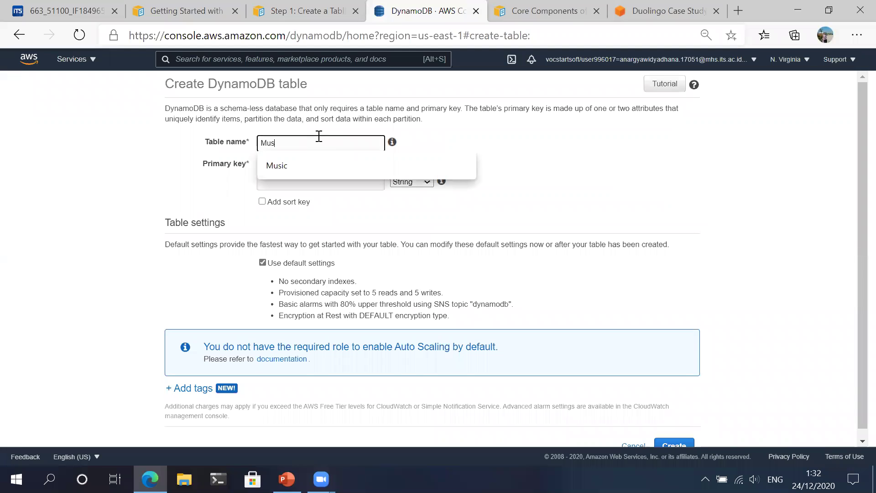
type("ic")
Step: Create the table with partition key Artist and sort key SongTitle, both of type String
left_click(308, 184)
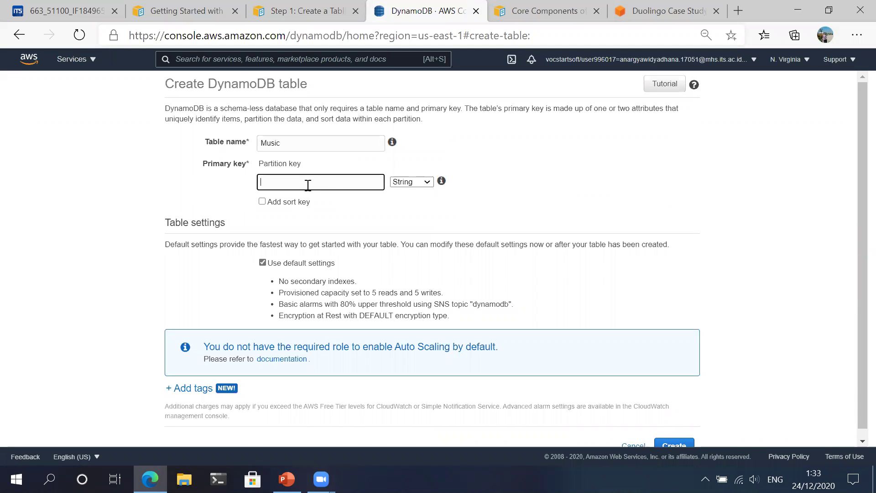
left_click(359, 5)
key("ctrl+Tab")
left_click(306, 204)
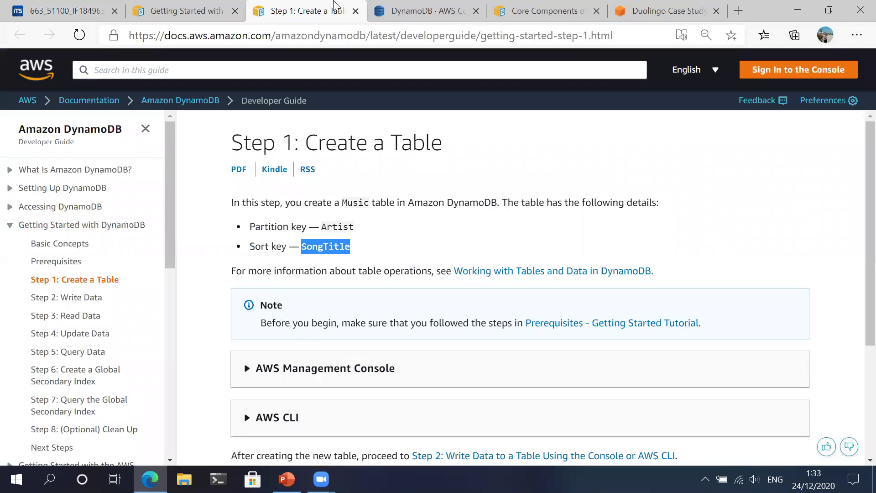
type("SongTitle")
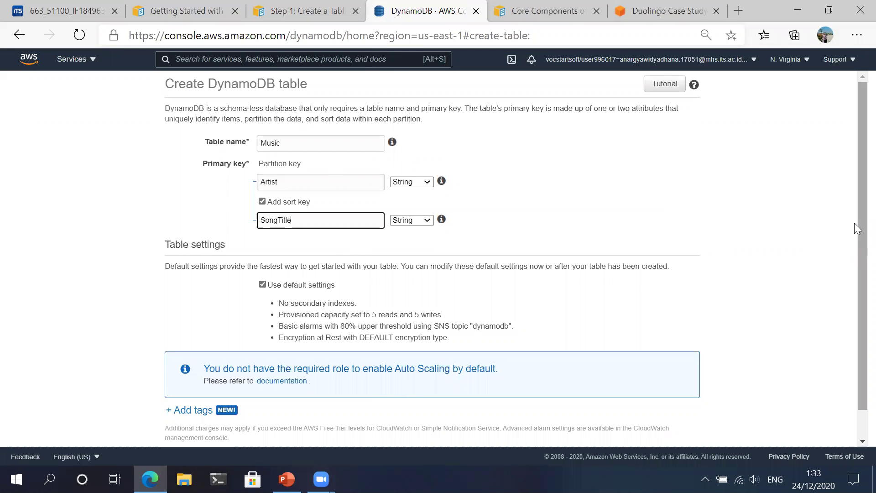
scroll(855, 224, "down", 2)
left_click(680, 439)
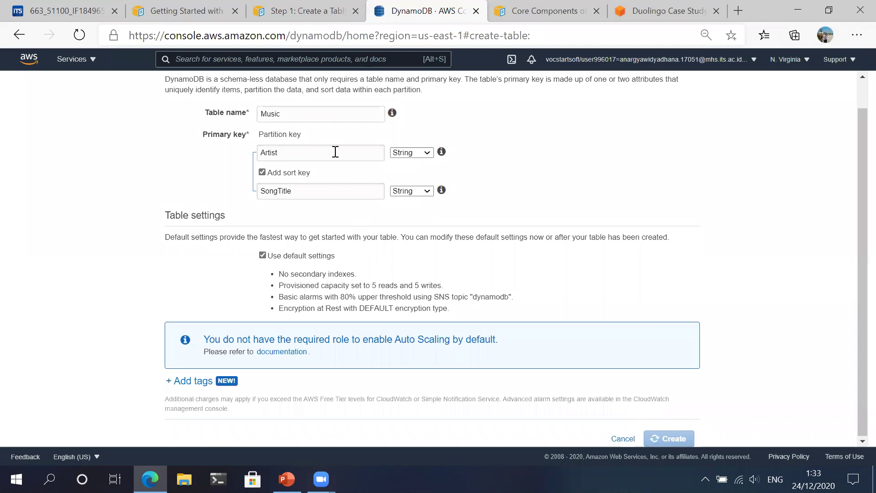
Step: Check the console instructions in the Step 1 guide and proceed to the Step 2: Write Data page
left_click(297, 10)
scroll(442, 273, "down", 3)
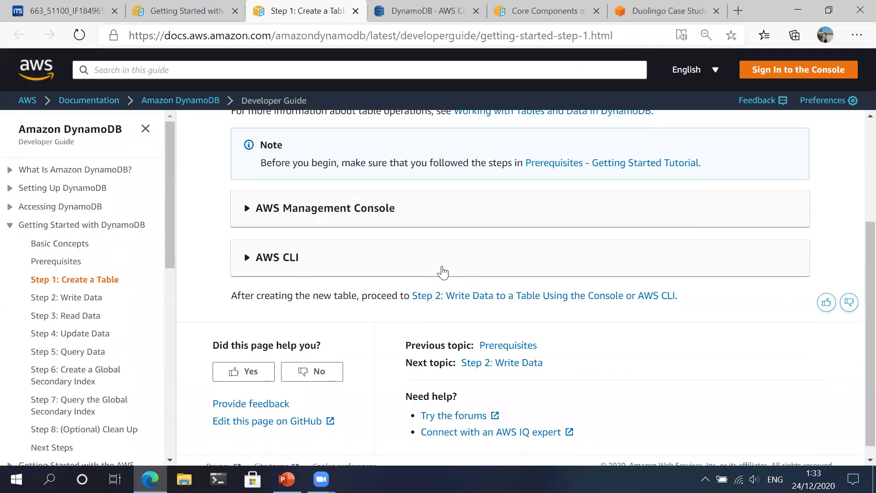
scroll(442, 272, "up", 2)
left_click(439, 273)
scroll(439, 274, "down", 10)
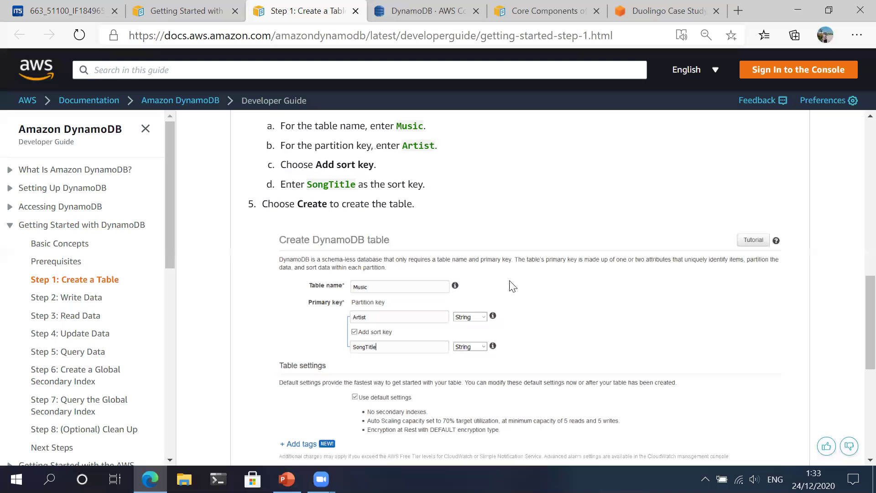
scroll(529, 277, "down", 7)
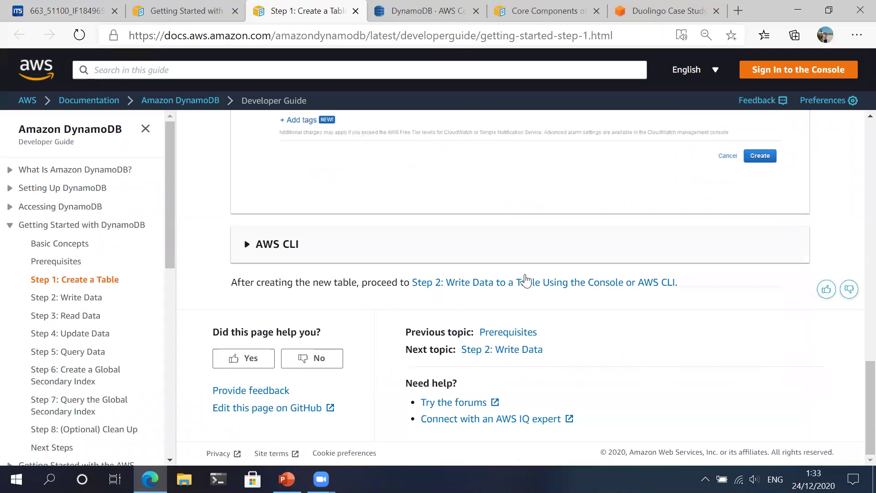
left_click(530, 284)
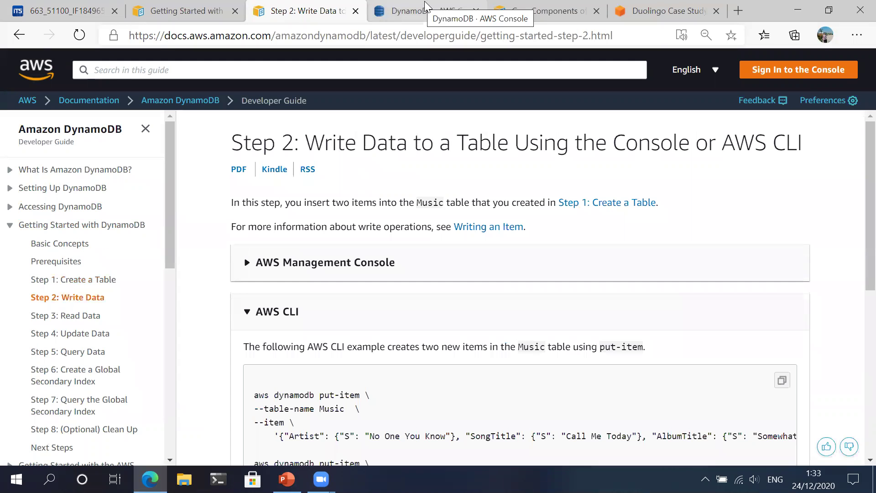
Step: Expand the AWS Management Console instructions of Step 2, check the table's creation status, and read how to create an item
left_click(306, 314)
left_click(323, 274)
left_click(400, 9)
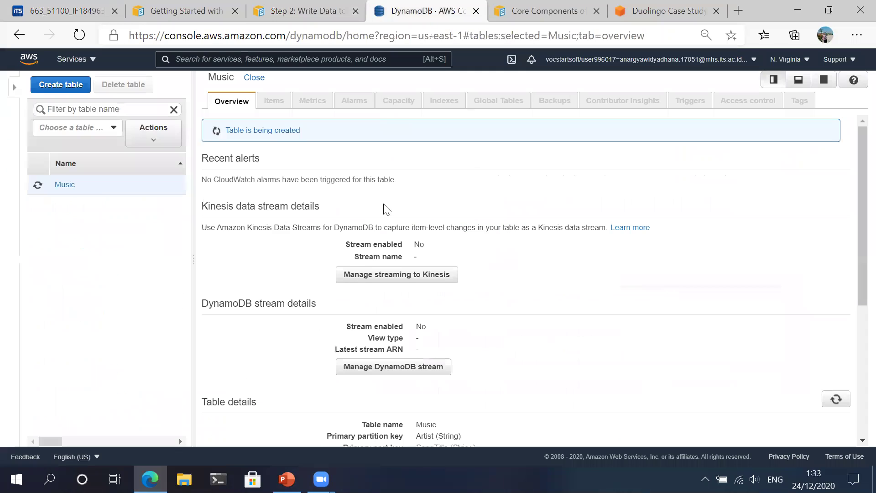
left_click(311, 9)
scroll(295, 241, "down", 2)
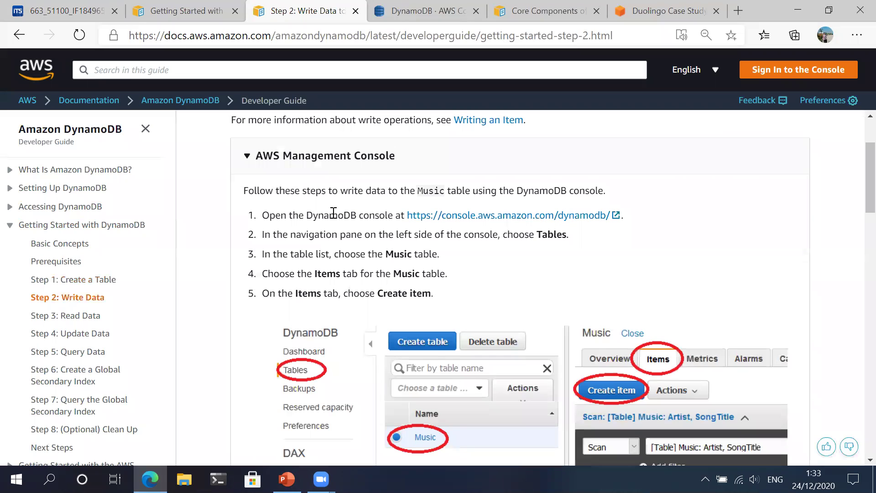
scroll(389, 257, "down", 1)
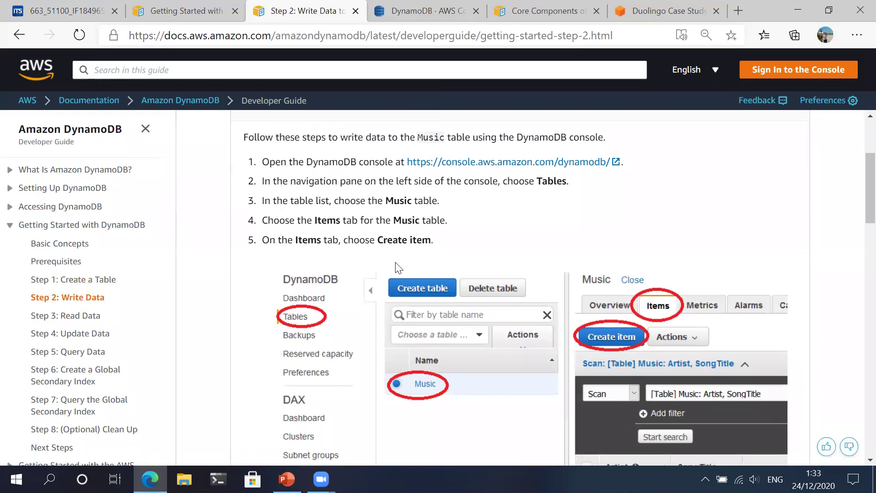
Step: Begin creating a new item in the Music table in the DynamoDB console
left_click(428, 9)
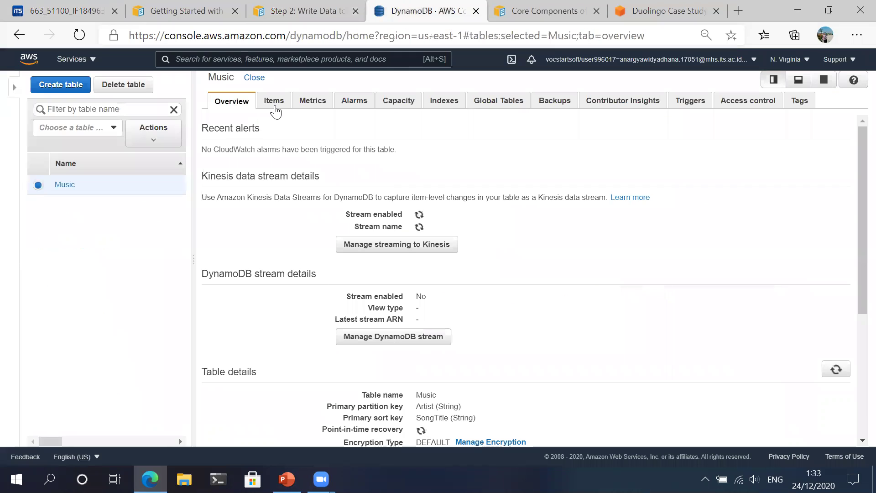
left_click(275, 102)
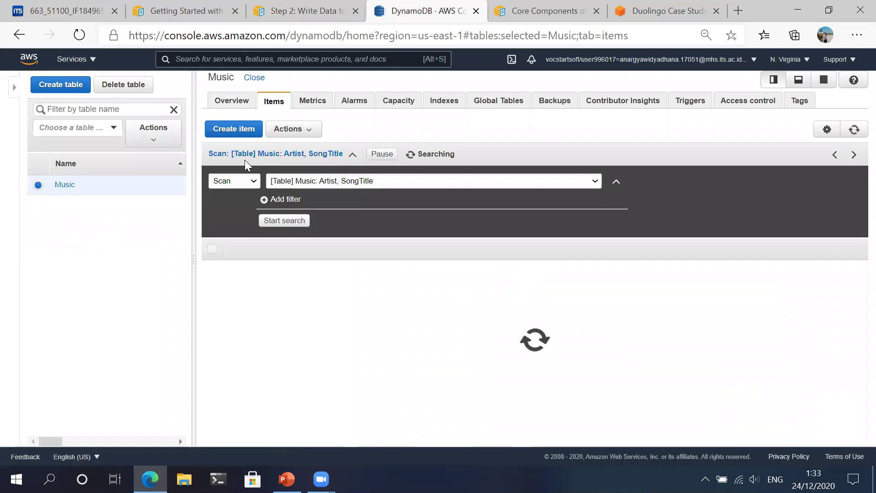
left_click(236, 130)
left_click(210, 173)
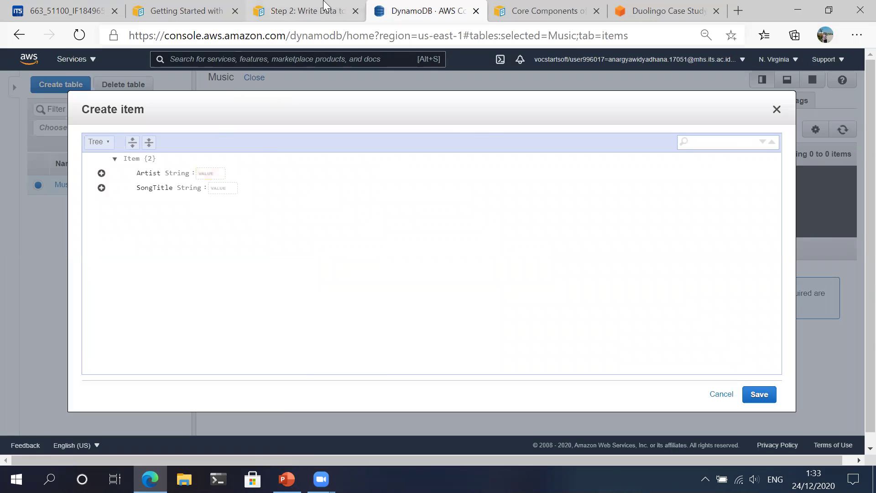
Step: Copy the Artist value from the Step 2 guide and set the new item's Artist to "No One You Know"
left_click(311, 10)
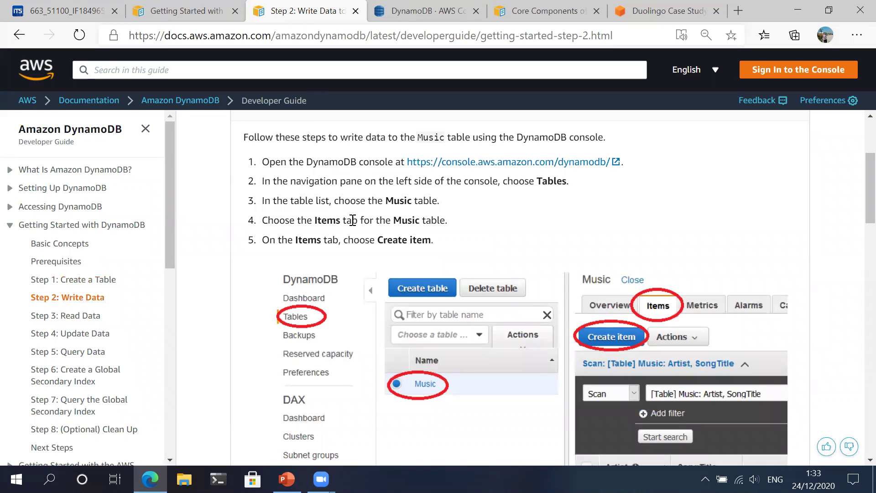
scroll(345, 217, "down", 1)
scroll(353, 167, "down", 9)
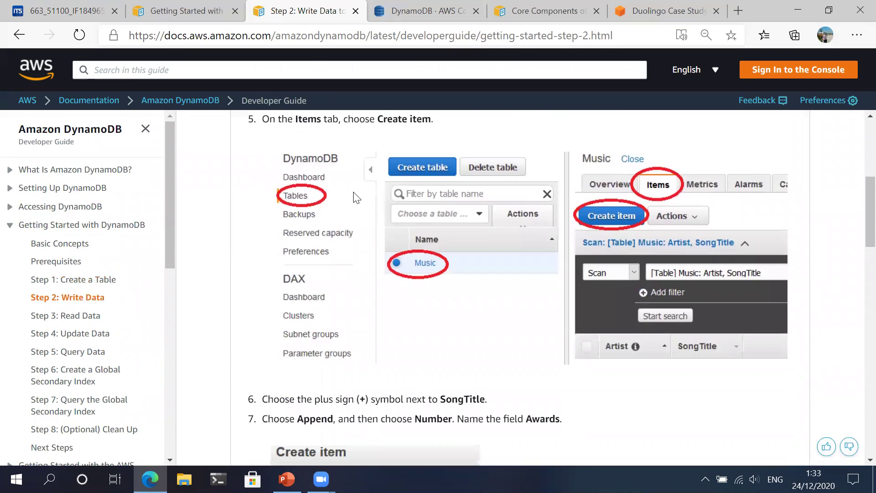
scroll(358, 253, "down", 3)
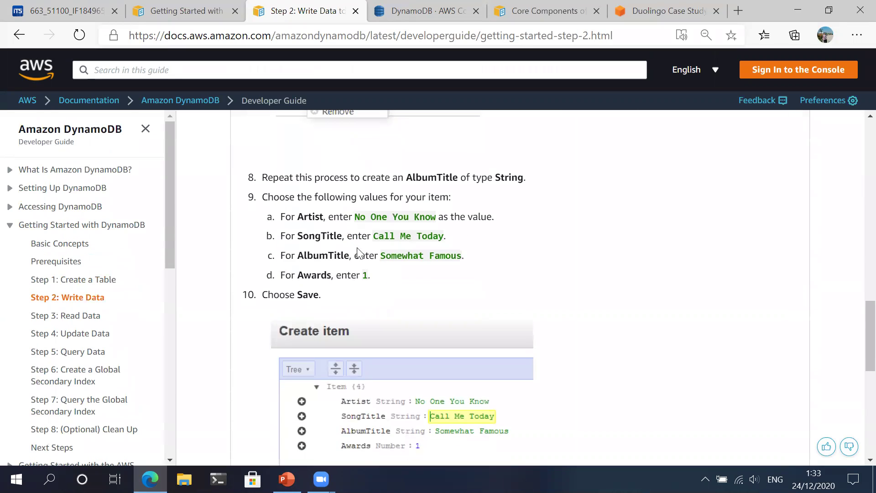
scroll(358, 253, "up", 2)
left_click_drag(363, 323, 412, 325)
left_click(401, 325)
left_click_drag(356, 325, 436, 325)
key("ctrl+c")
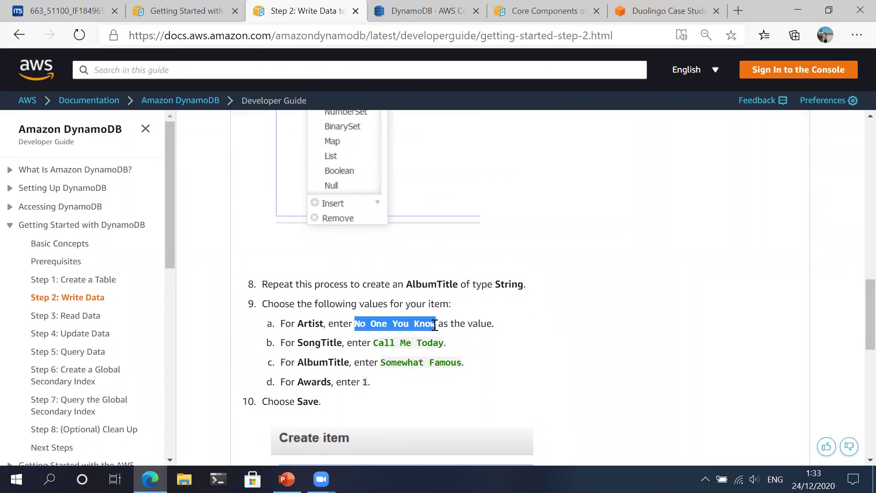
left_click(426, 5)
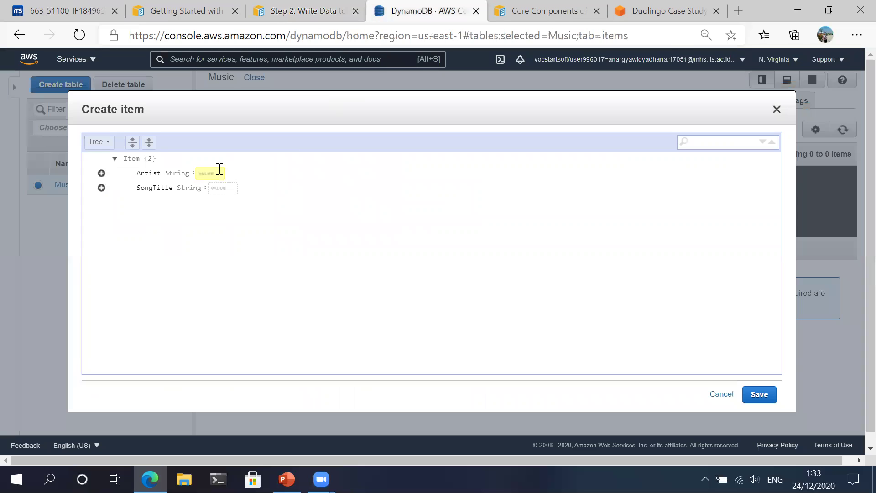
key("ctrl+v")
Step: Copy the song title from the guide and set the new item's SongTitle to "Call Me Today"
left_click(307, 7)
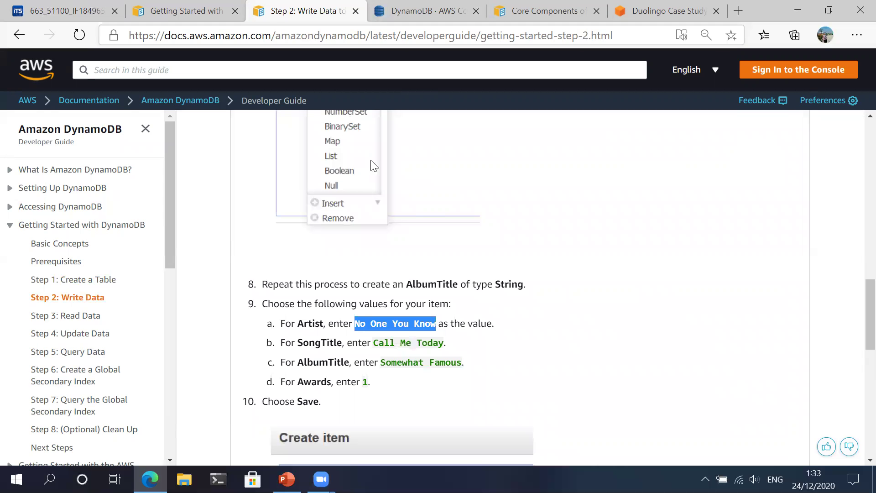
left_click_drag(374, 342, 446, 342)
key("ctrl+c")
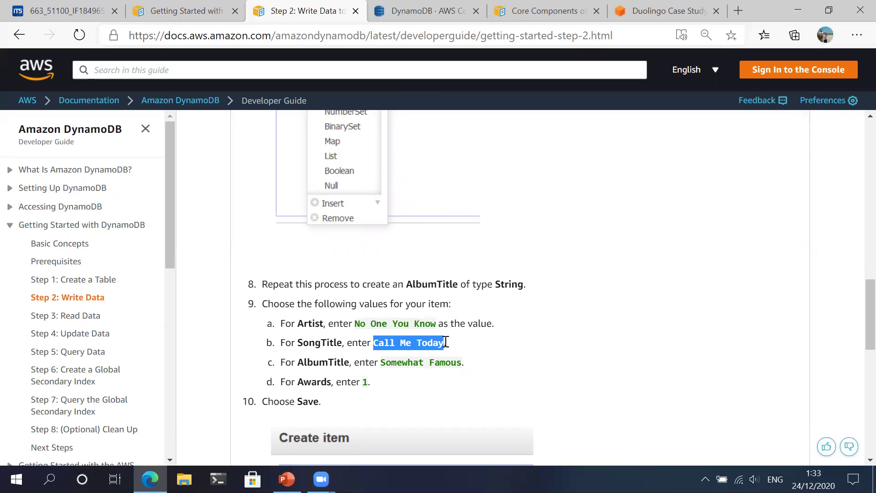
left_click(433, 8)
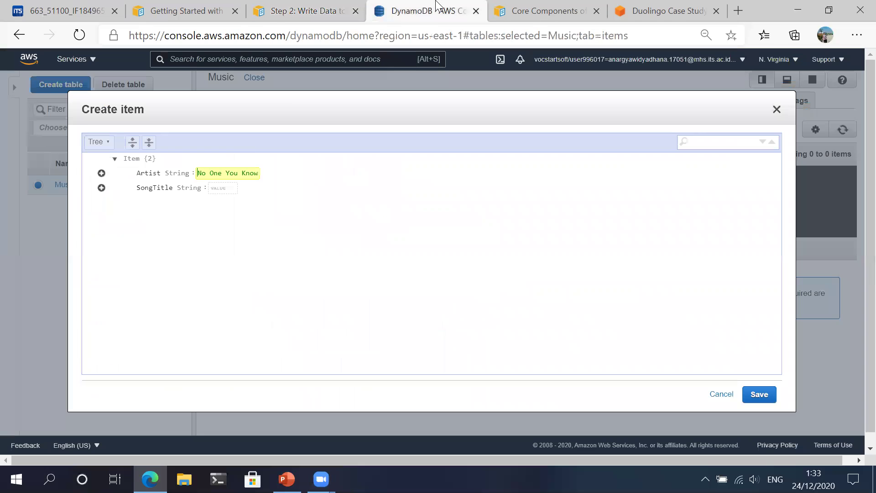
left_click(224, 188)
key("ctrl+v")
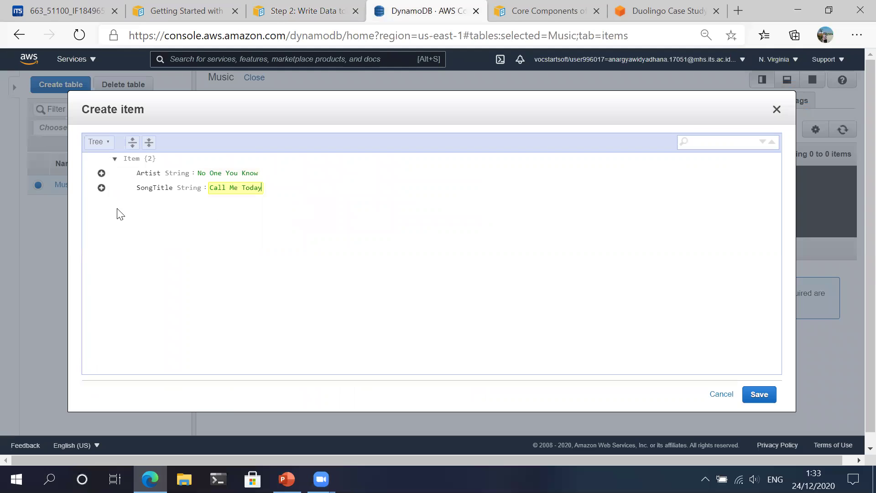
Step: Append a String field named AlbumTitle after SongTitle in the new item, and return to the Step 2 guide for its value
left_click(102, 188)
left_click(157, 203)
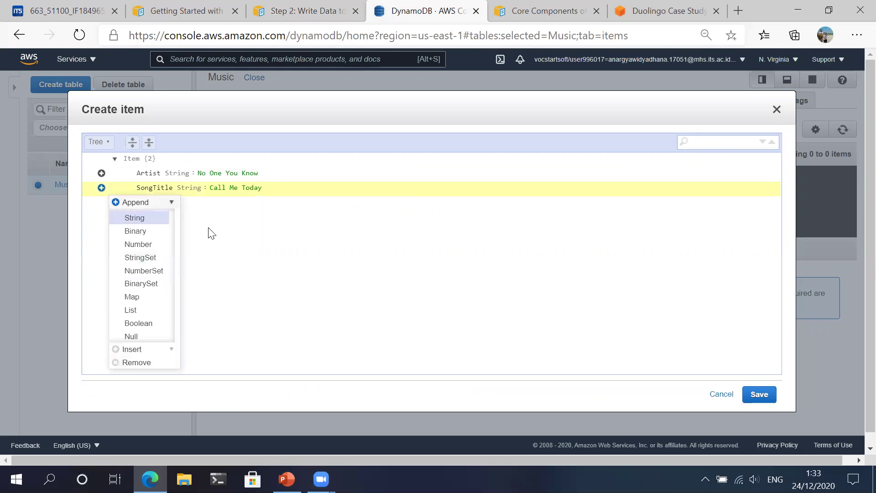
left_click(139, 219)
left_click(327, 10)
left_click(385, 10)
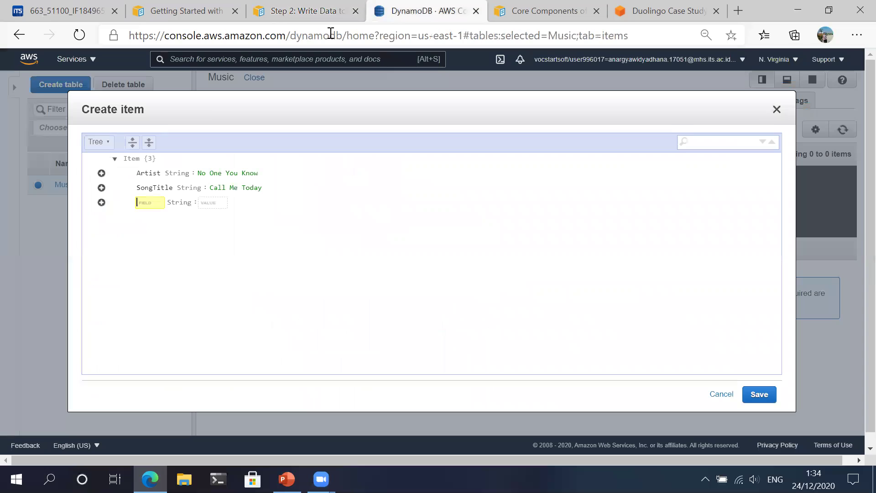
left_click(156, 207)
type("AlbumTitle")
left_click(291, 9)
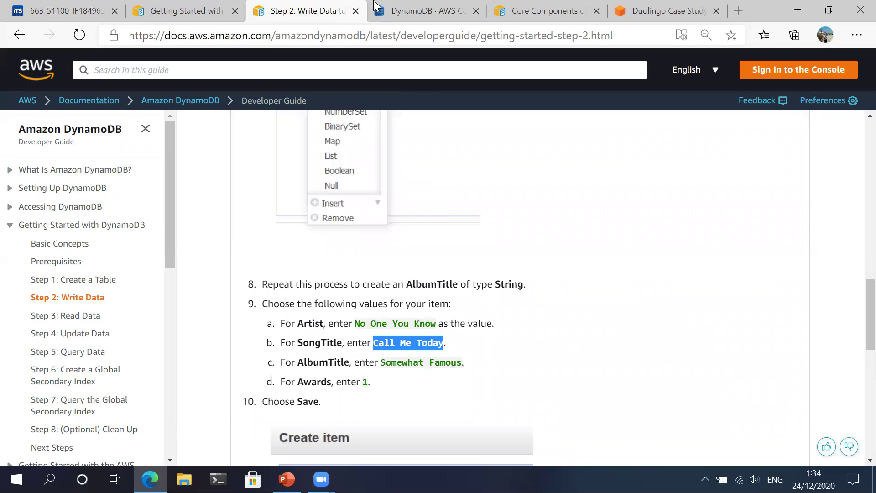
Step: Return to the DynamoDB console and set the new item's AlbumTitle to "Somewhat Famous"
left_click(427, 8)
left_click(233, 201)
type("Somewhat F")
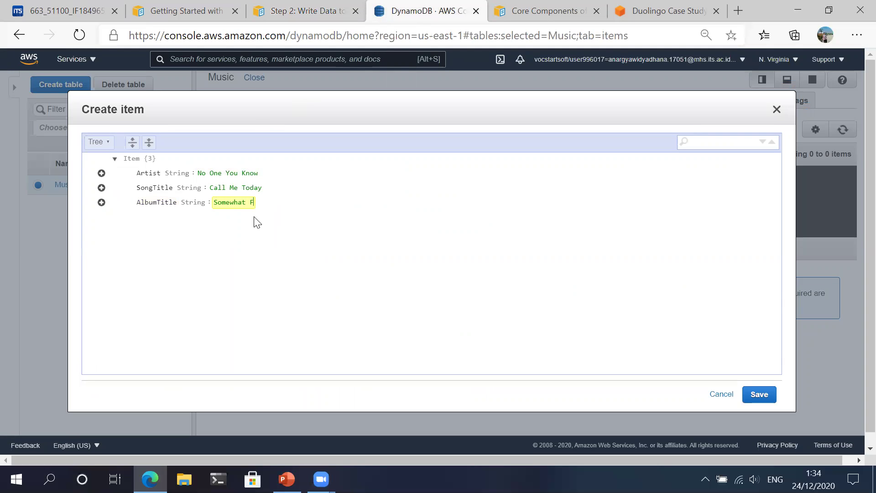
Step: Append a Number field named Awards with the value 1 after AlbumTitle, and save the item
left_click(101, 203)
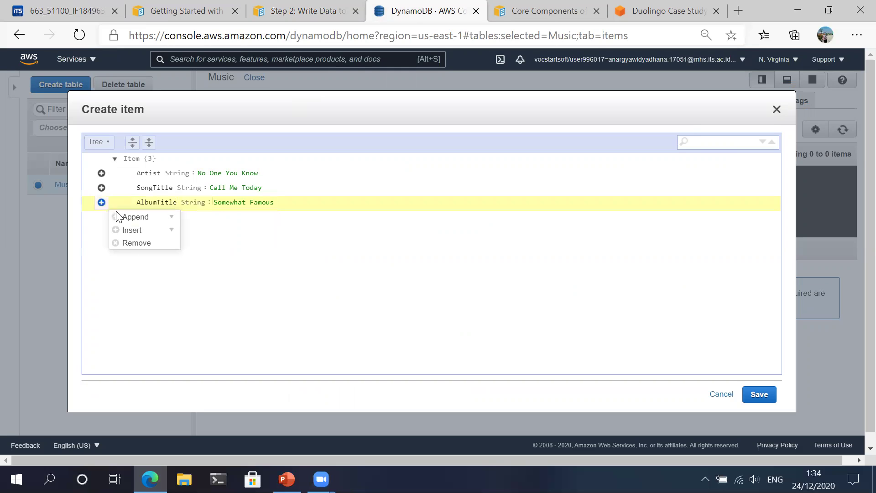
left_click(172, 216)
left_click(147, 261)
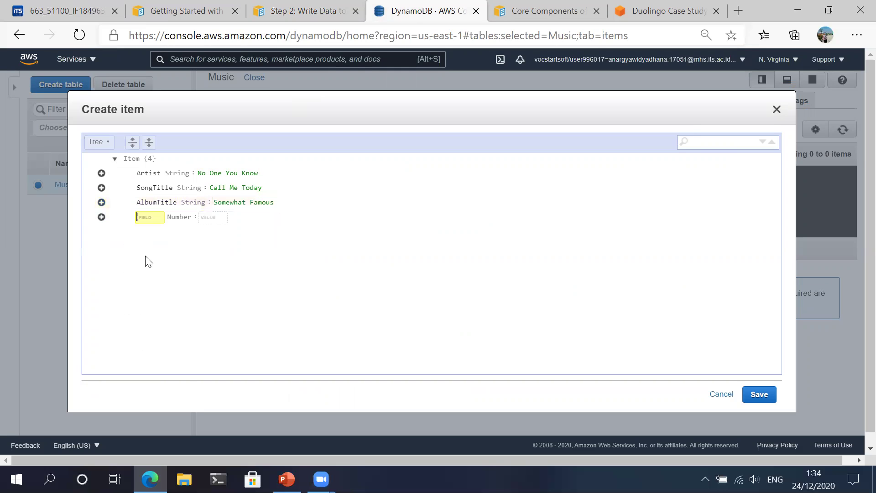
type("Awards")
left_click(328, 10)
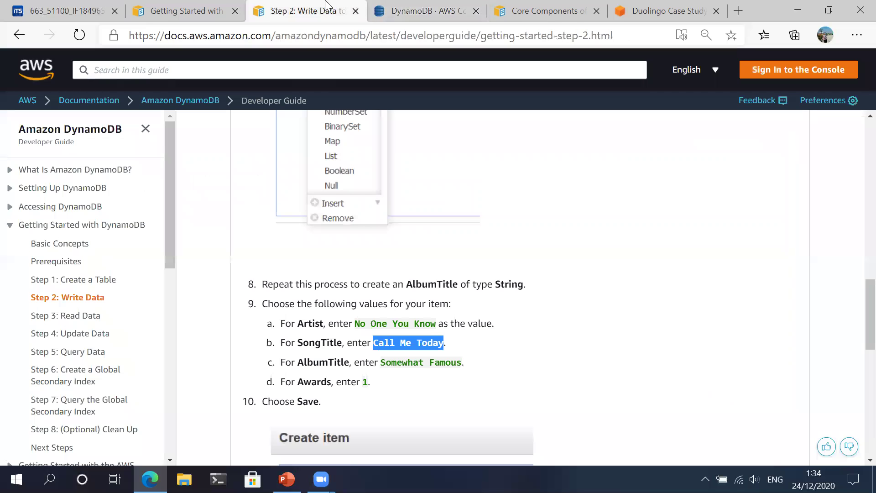
left_click(400, 13)
left_click(212, 218)
type("1")
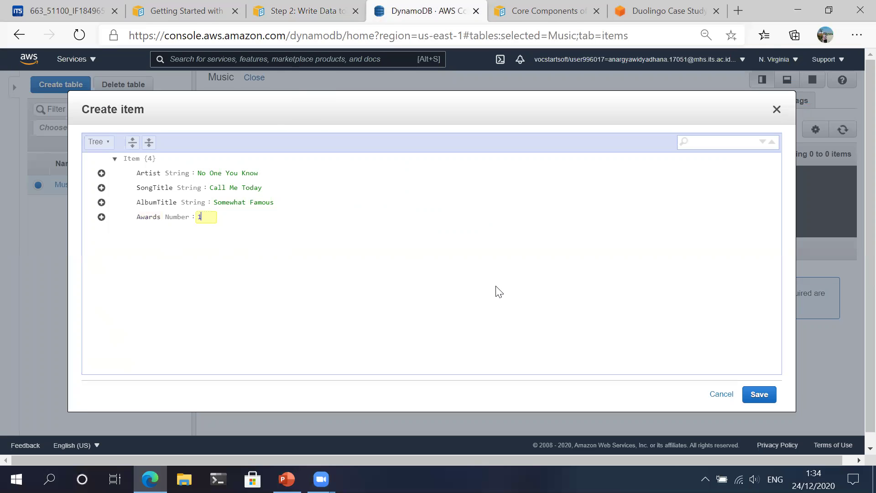
left_click(759, 394)
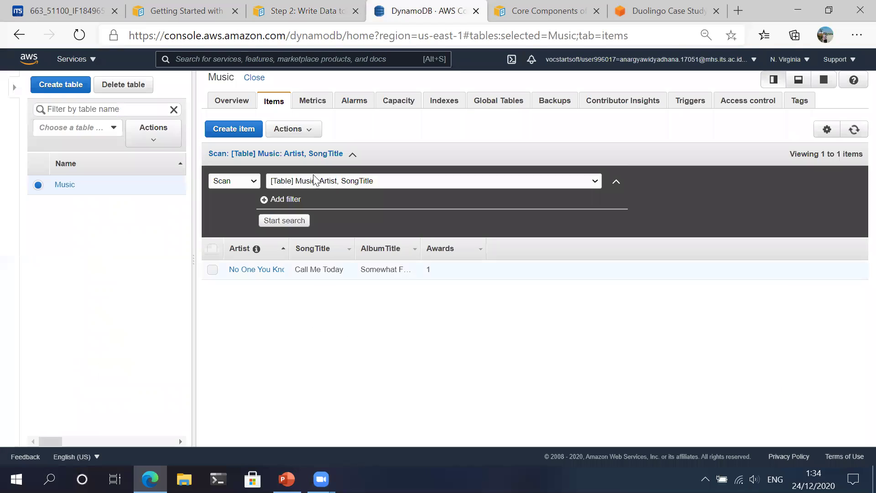
Step: Look up the second item's values in the Step 2 guide, begin another Music item, and set its Artist to "Acme Band"
left_click(315, 7)
scroll(442, 361, "down", 8)
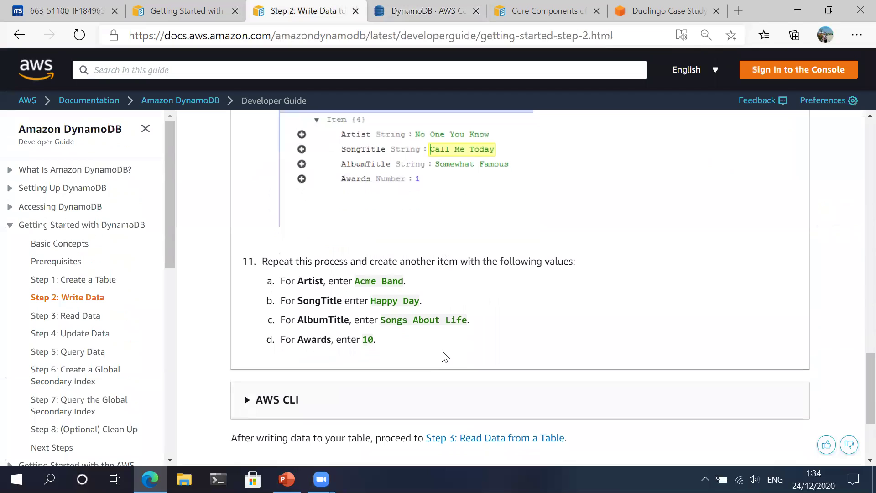
scroll(436, 228, "up", 1)
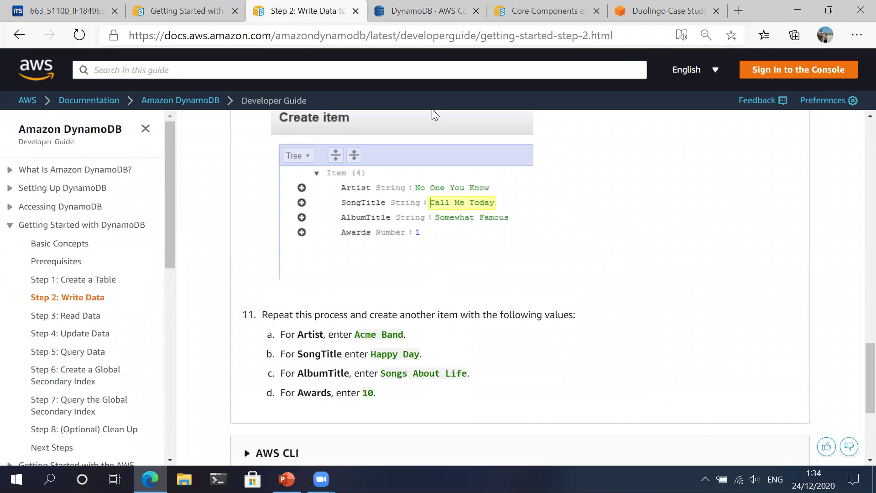
left_click(425, 10)
left_click(249, 133)
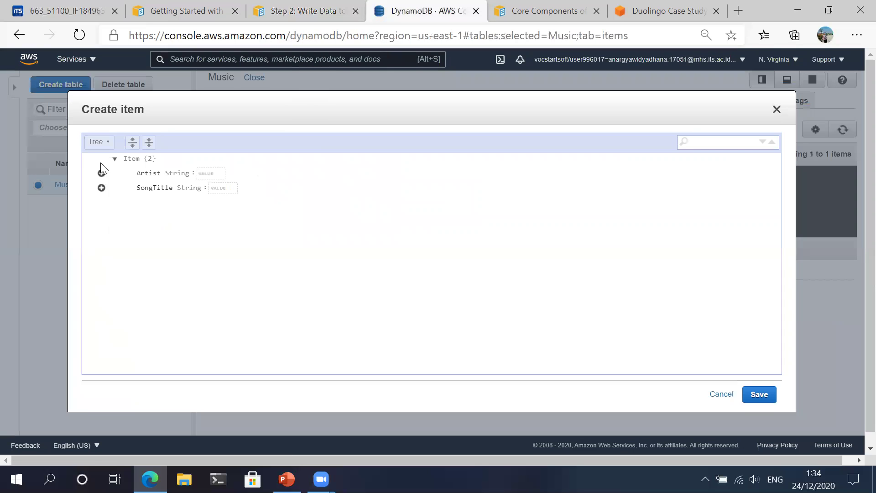
left_click(309, 7)
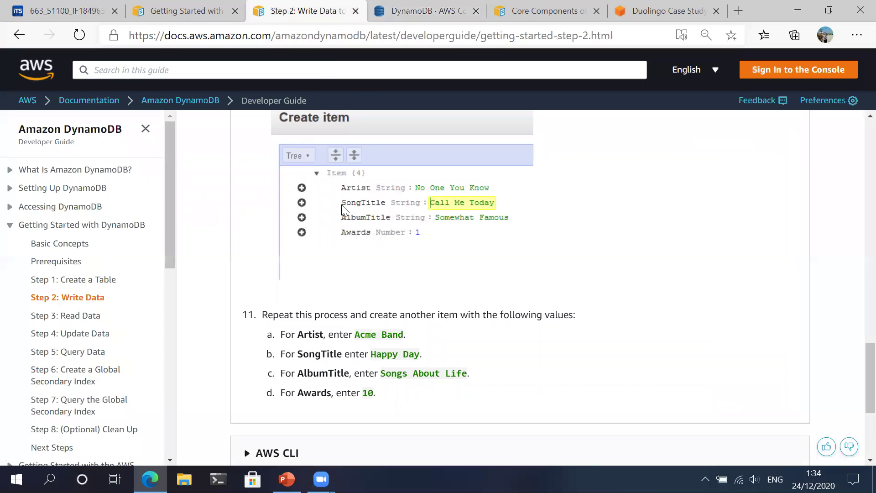
left_click(419, 6)
left_click(208, 174)
type("Acme Band")
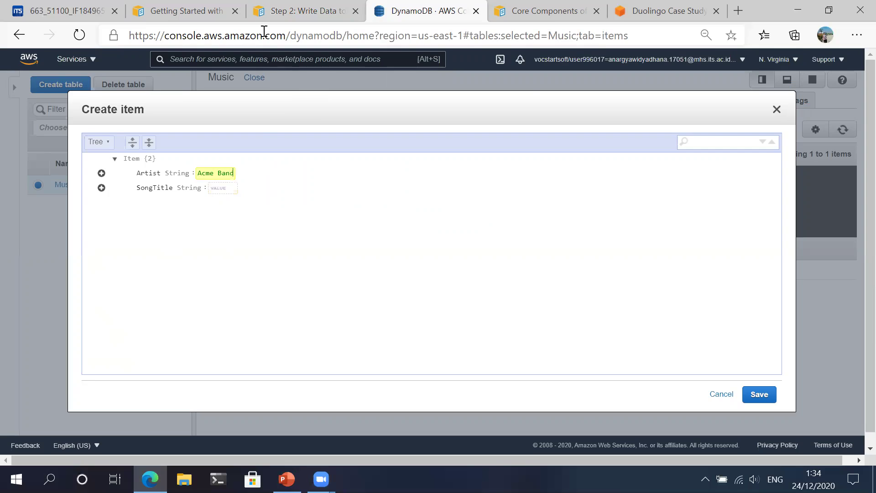
Step: Check the song title in the guide and set the new item's SongTitle to "Happy Day"
left_click(301, 11)
left_click(419, 10)
left_click(225, 188)
type("Happy Day")
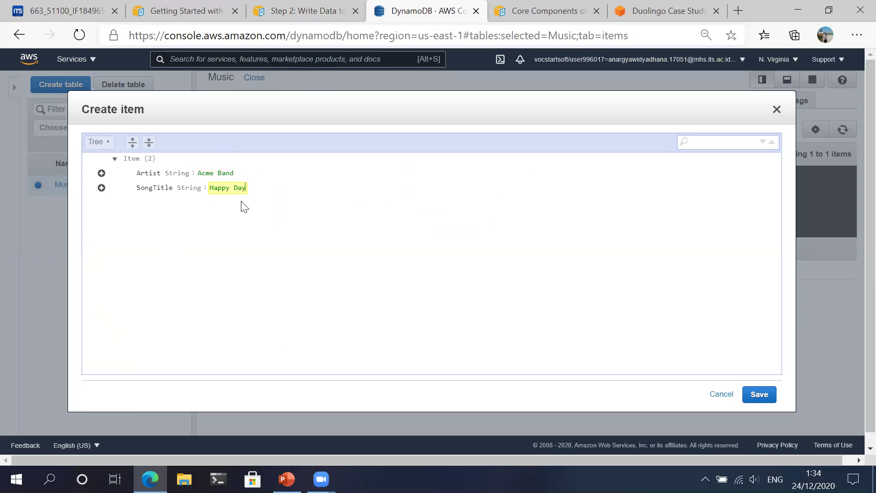
Step: Append a String field named AlbumTitle after SongTitle in the Acme Band item
left_click(101, 188)
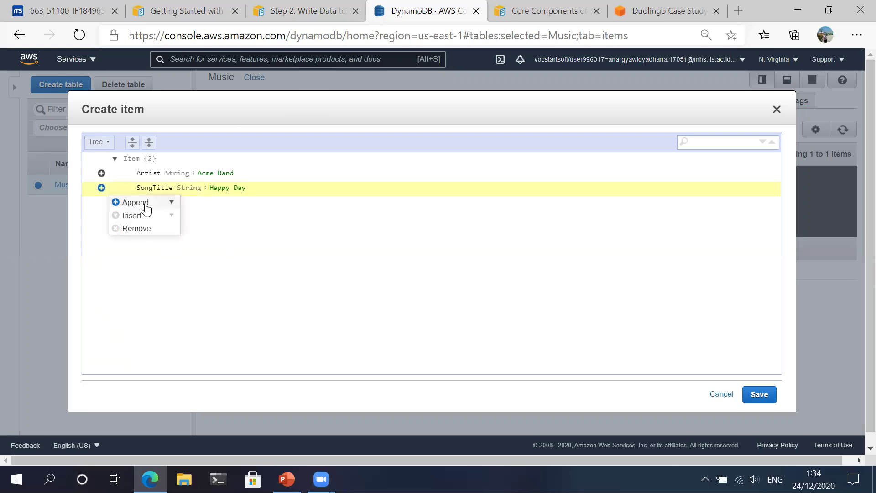
left_click(137, 202)
left_click(154, 221)
type("AlbumTitle")
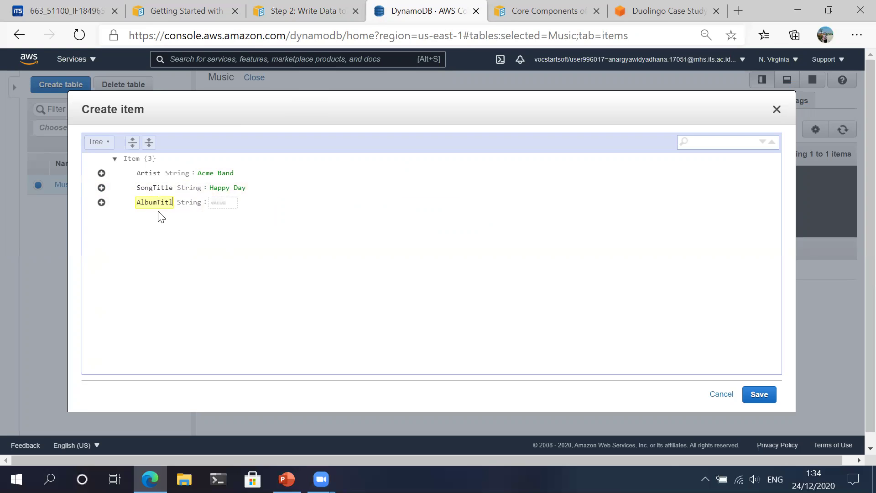
Step: Copy the album title from the Step 2 guide and set the item's AlbumTitle to "Songs About Life"
left_click(262, 6)
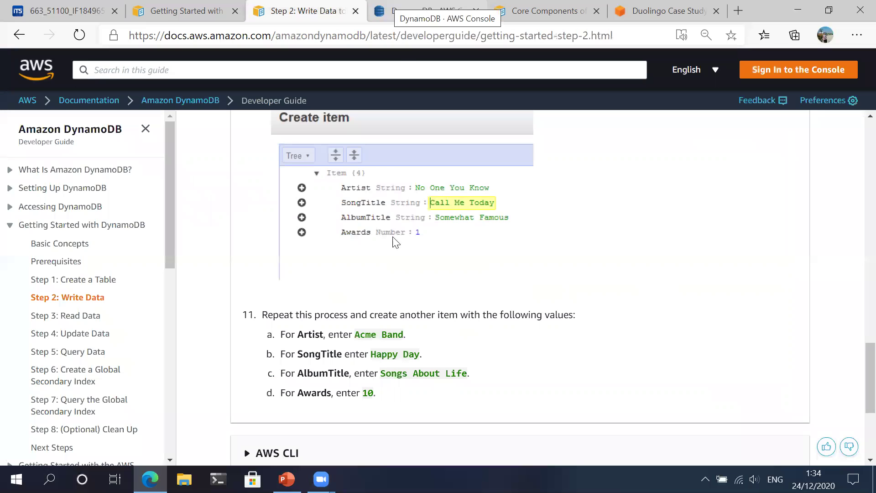
left_click_drag(384, 371, 466, 374)
key("ctrl+c")
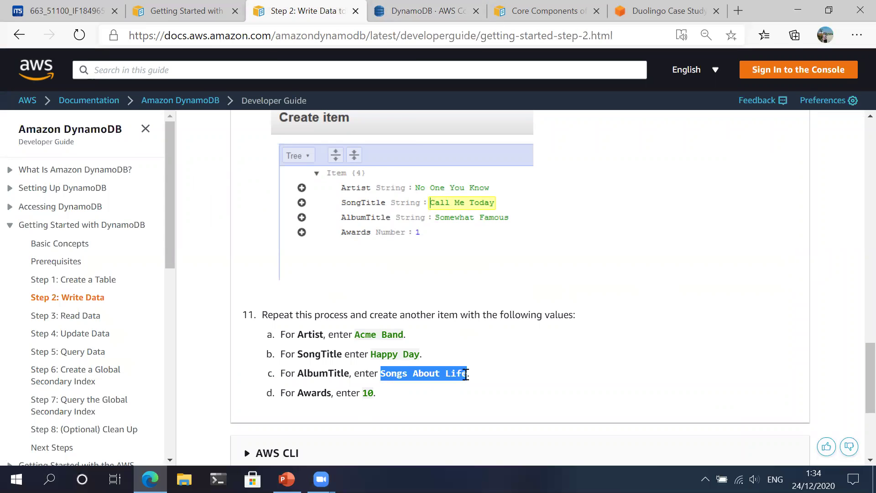
left_click(402, 10)
left_click(232, 204)
key("ctrl+v")
Step: Append a Number field named Awards with the value 10 to the Acme Band item, and save the item
left_click(101, 202)
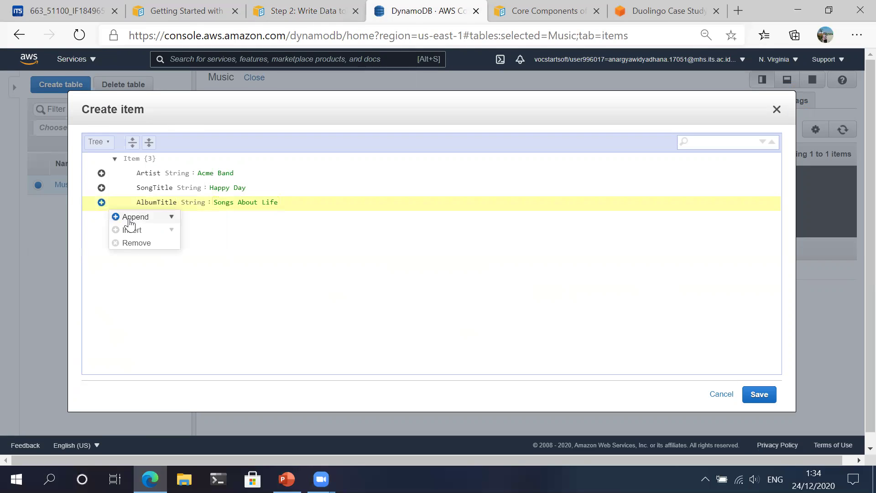
mouse_move(131, 224)
left_click(139, 256)
type("Awards")
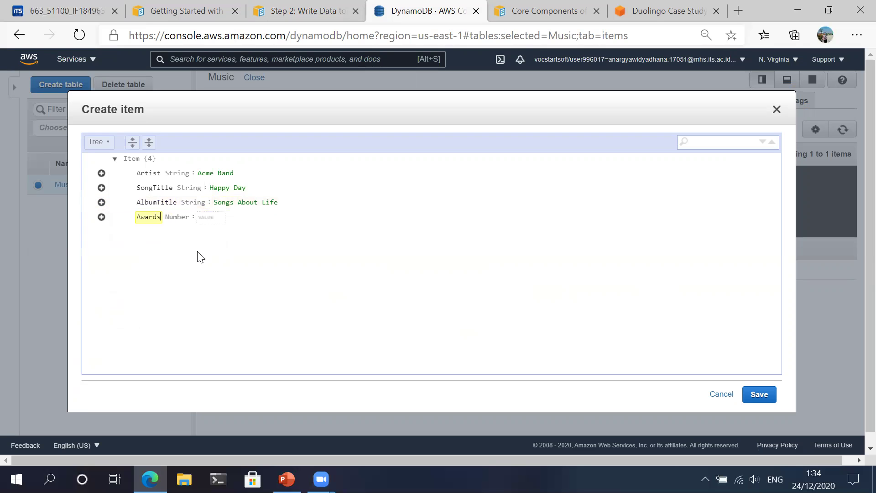
left_click(320, 11)
left_click(424, 10)
left_click(206, 217)
type("10")
left_click(712, 395)
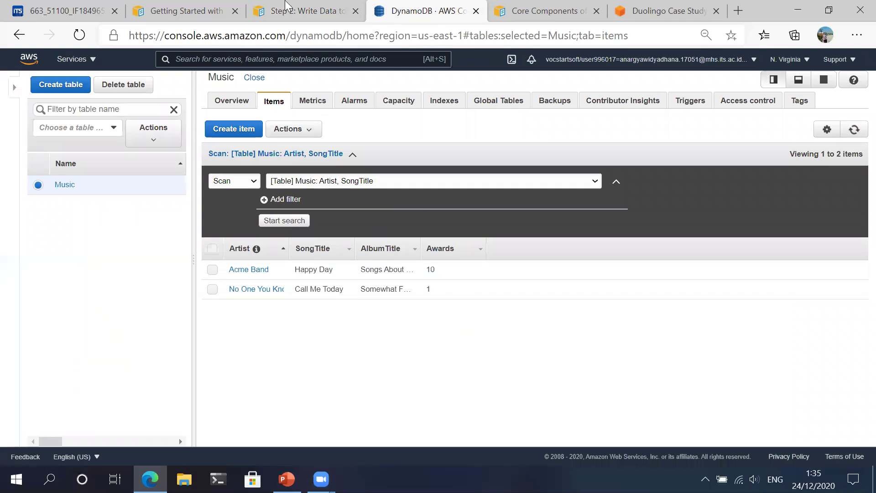
Step: Proceed to the guide's Step 3: Read Data from a Table and expand its AWS Management Console instructions
left_click(291, 17)
scroll(586, 356, "down", 3)
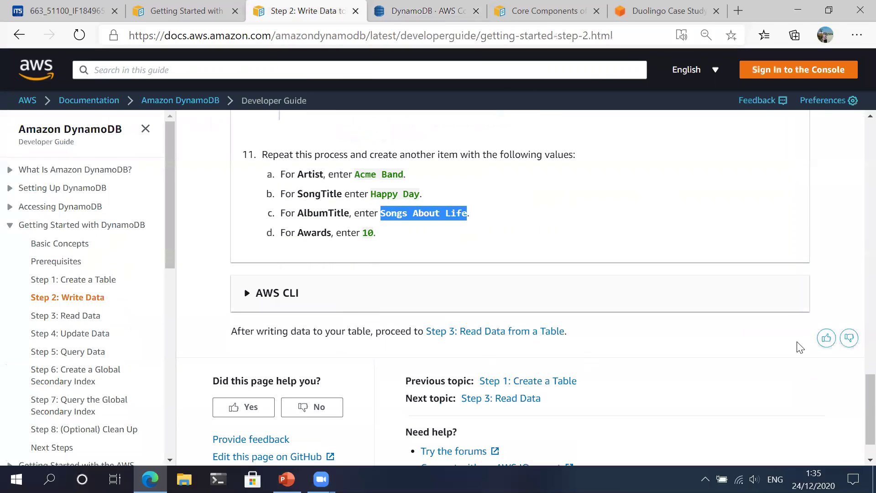
left_click(498, 337)
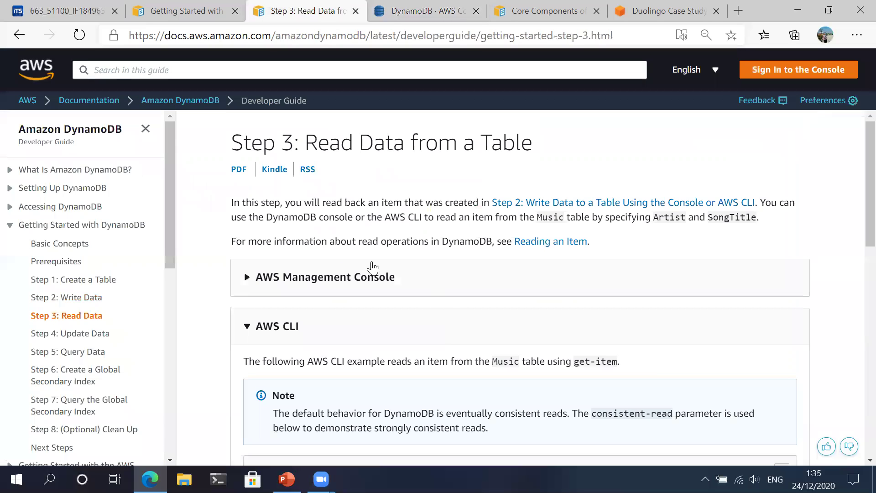
left_click(305, 283)
Step: Read the Step 3 console instructions and compare them with the Music table's item list in the DynamoDB console
left_click_drag(322, 203, 446, 204)
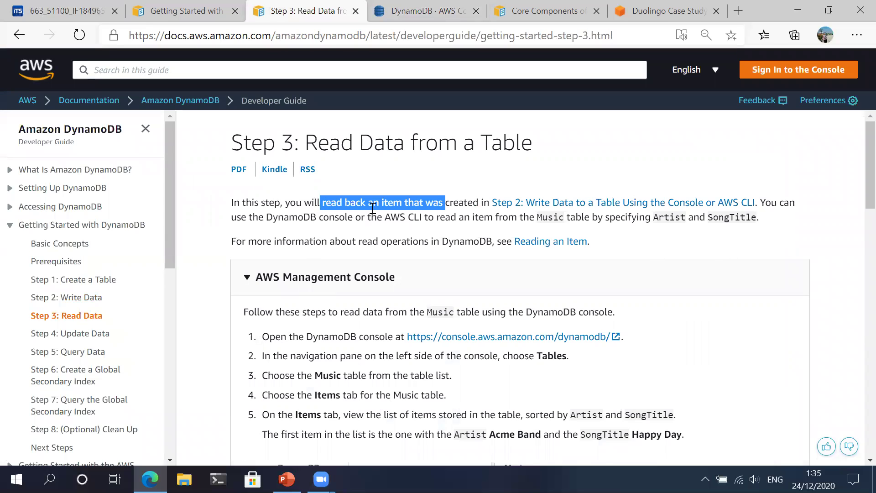
left_click_drag(395, 218, 754, 217)
left_click(604, 240)
scroll(603, 241, "down", 3)
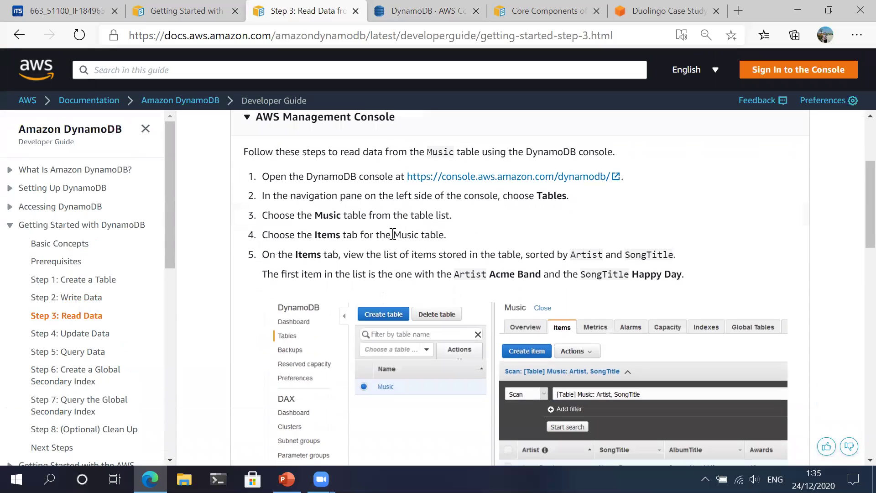
left_click(411, 11)
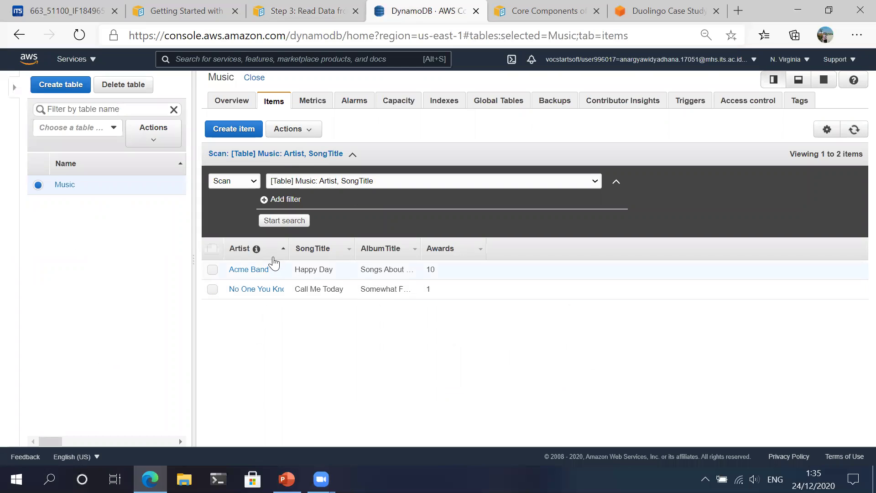
left_click(299, 9)
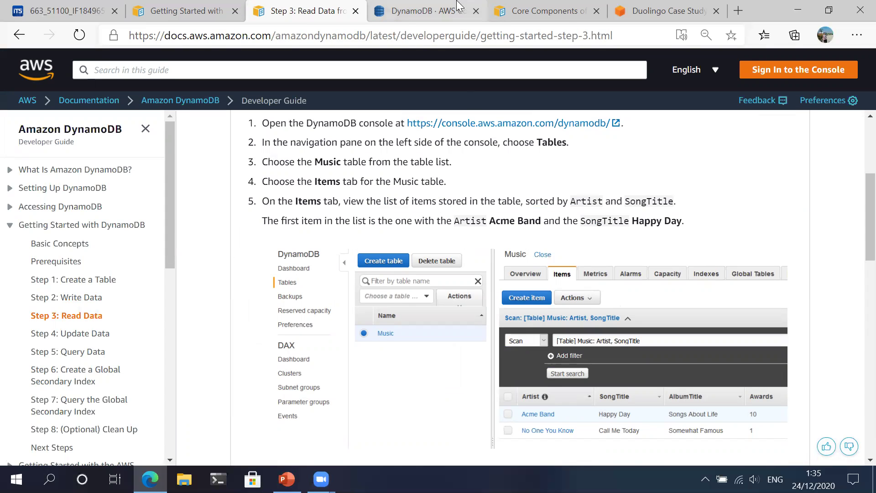
left_click(429, 11)
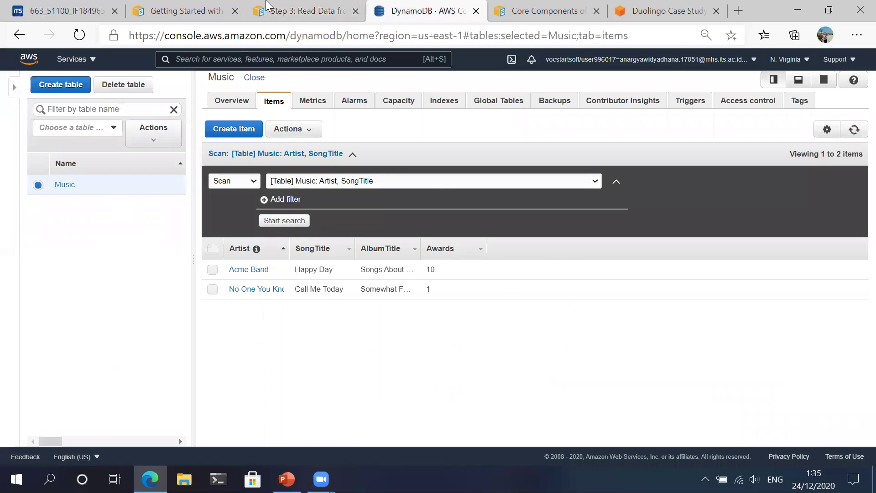
left_click(299, 10)
left_click_drag(322, 220, 507, 222)
left_click(315, 234)
left_click_drag(315, 226, 552, 225)
left_click(427, 10)
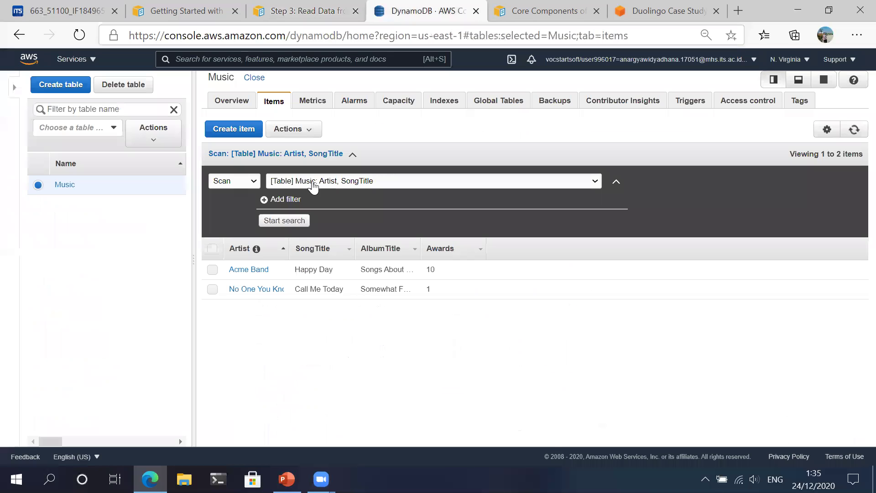
left_click(303, 6)
left_click(436, 9)
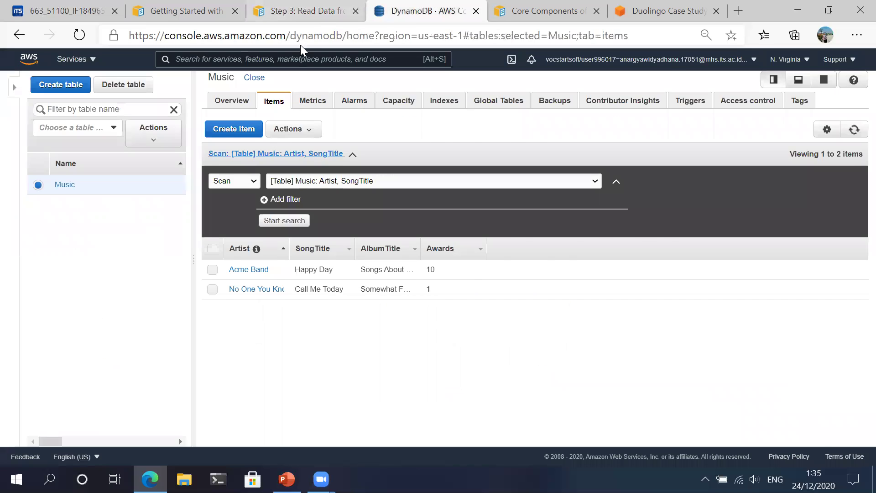
left_click(302, 10)
Step: Proceed to the guide's Step 4: Update Data in a Table and expand its AWS Management Console instructions
scroll(367, 277, "down", 6)
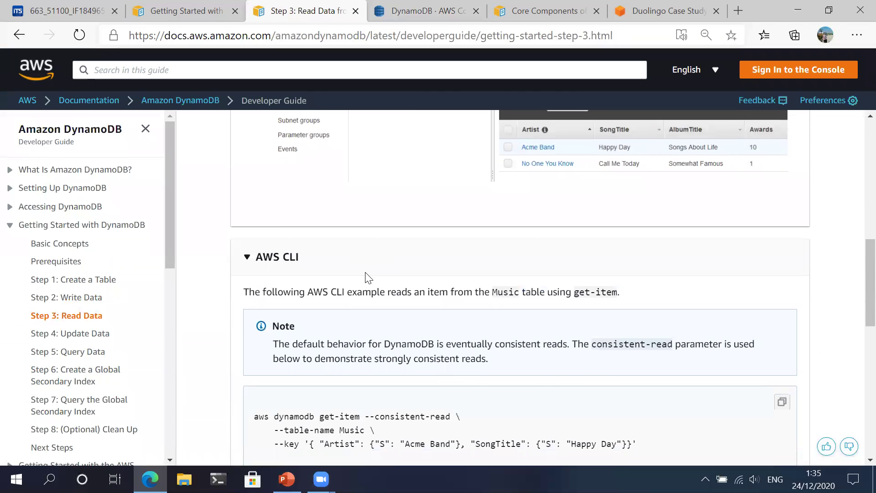
scroll(368, 277, "down", 1)
left_click(342, 208)
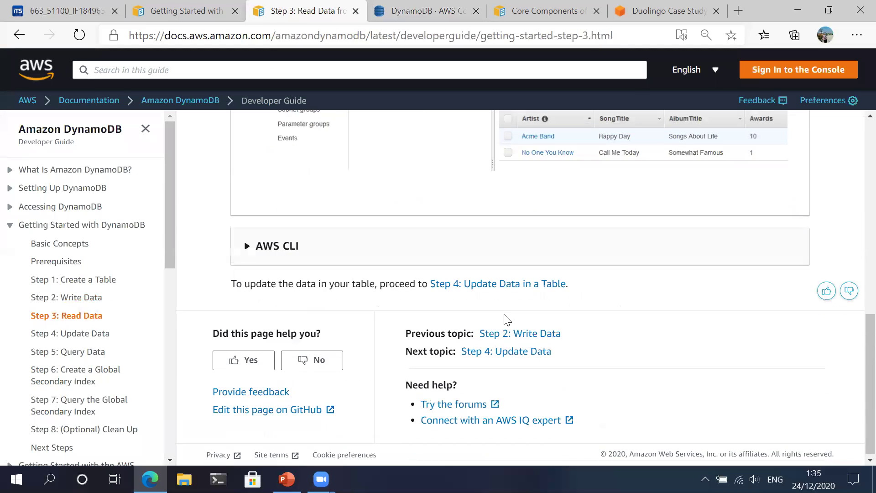
left_click(426, 11)
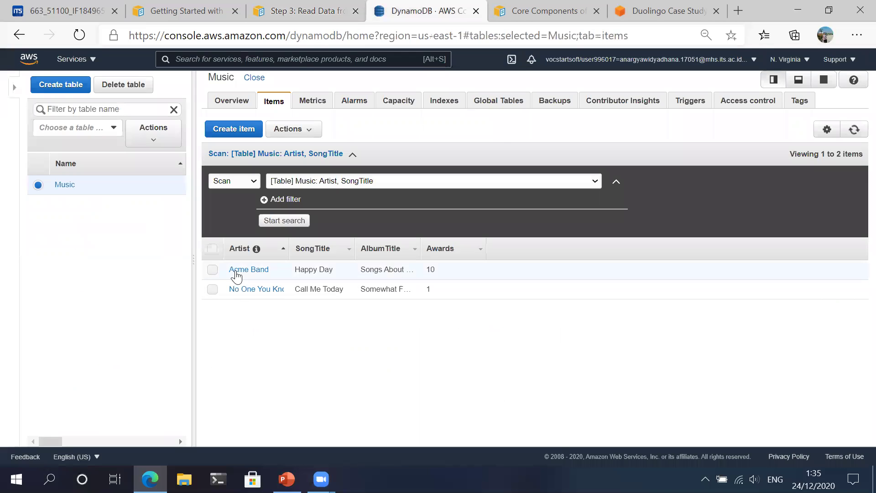
left_click(329, 7)
left_click(506, 292)
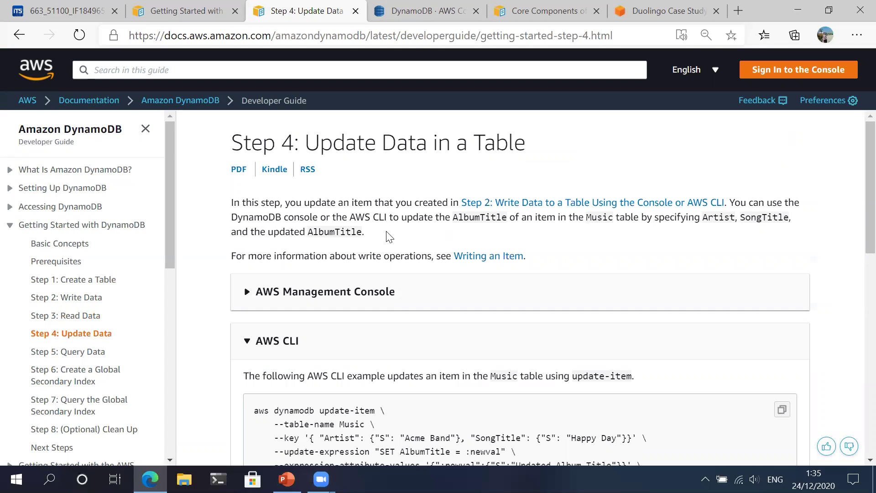
left_click(402, 287)
scroll(400, 286, "down", 4)
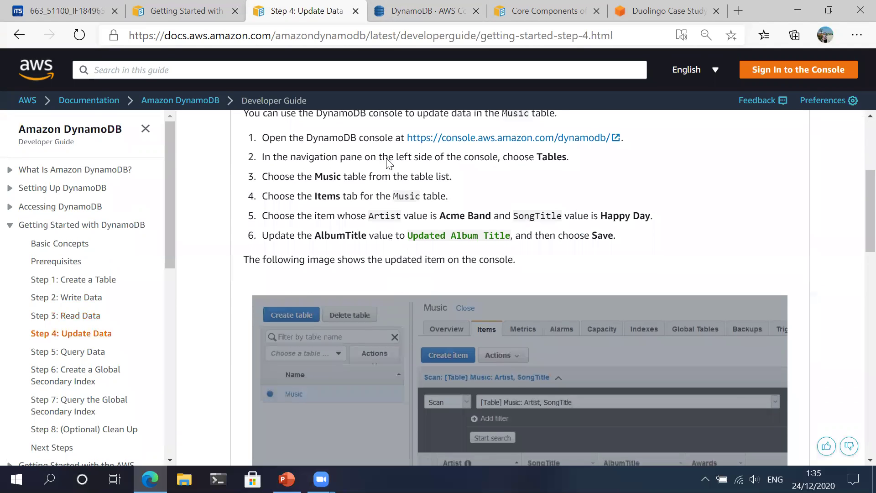
Step: Check the guide for which item to update, and open the Music table's Acme Band item for editing
left_click(434, 11)
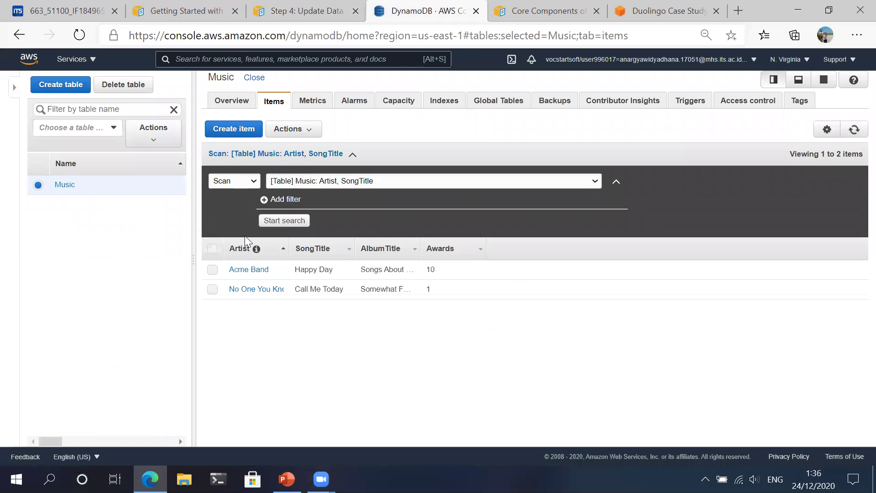
left_click(257, 271)
left_click(320, 11)
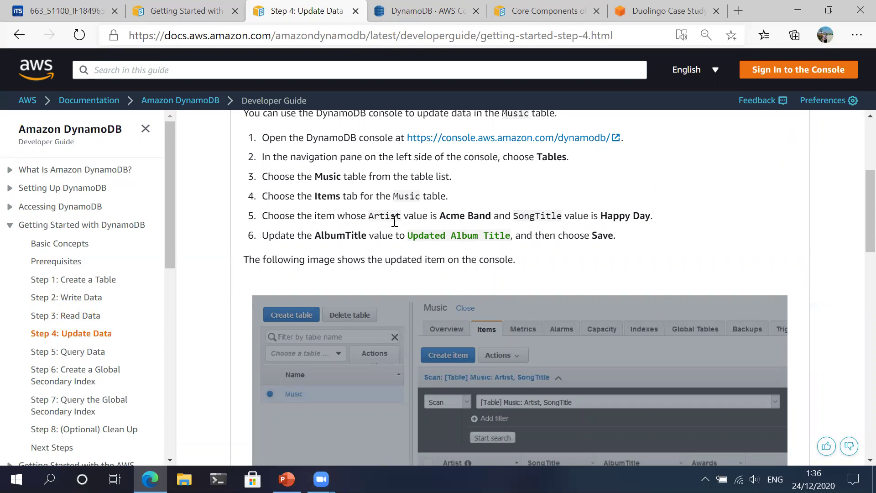
left_click_drag(467, 216, 524, 216)
left_click(465, 11)
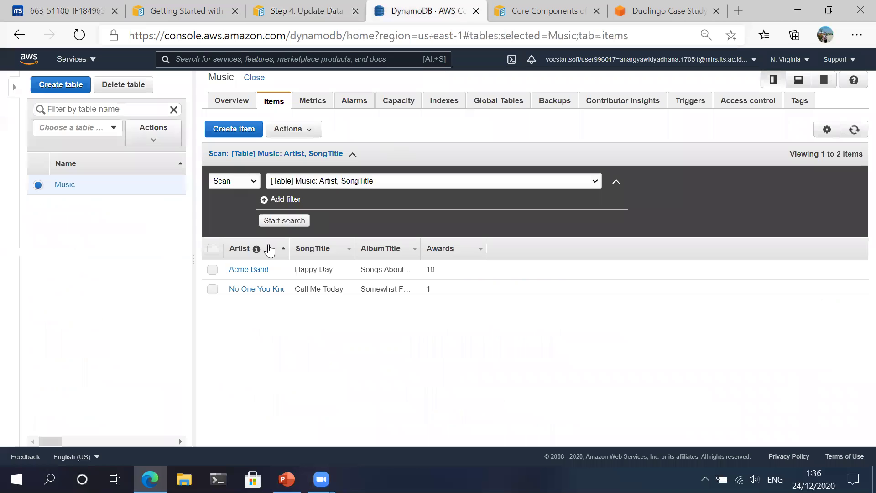
left_click(252, 271)
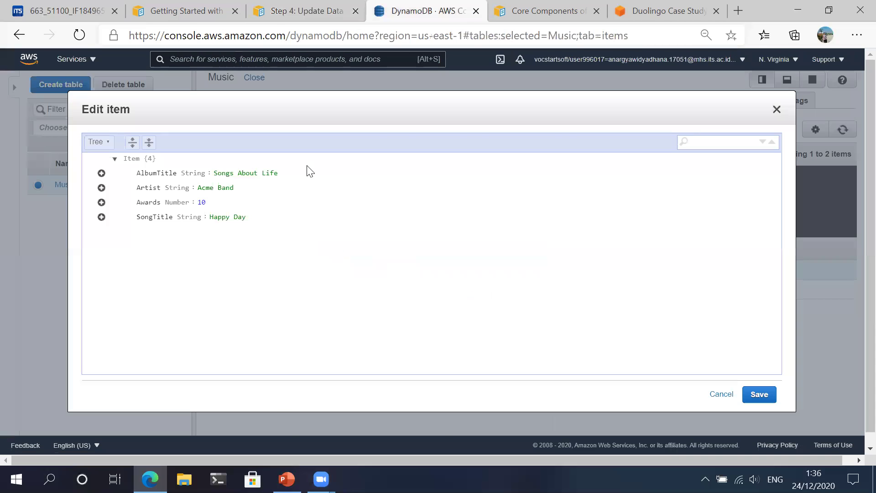
Step: Replace the item's AlbumTitle value with Updated Album Title, copied from the guide, and save the item
left_click(279, 7)
left_click_drag(414, 235, 510, 235)
key("ctrl+c")
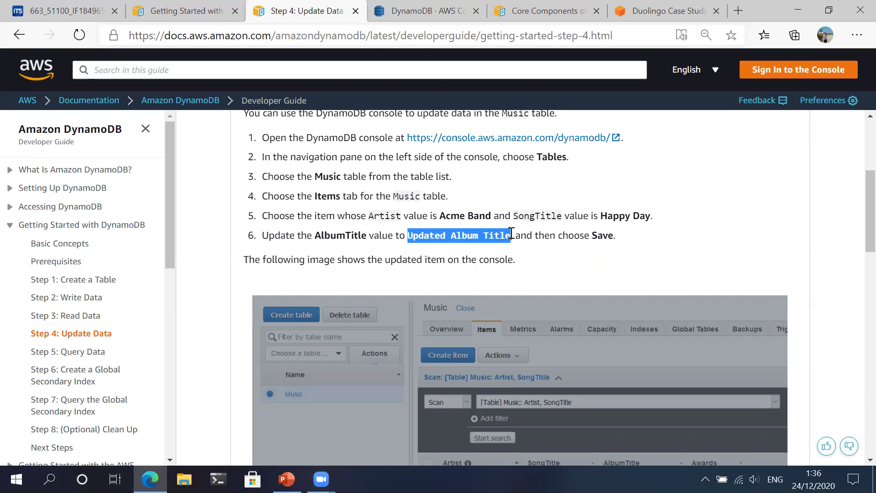
left_click(427, 11)
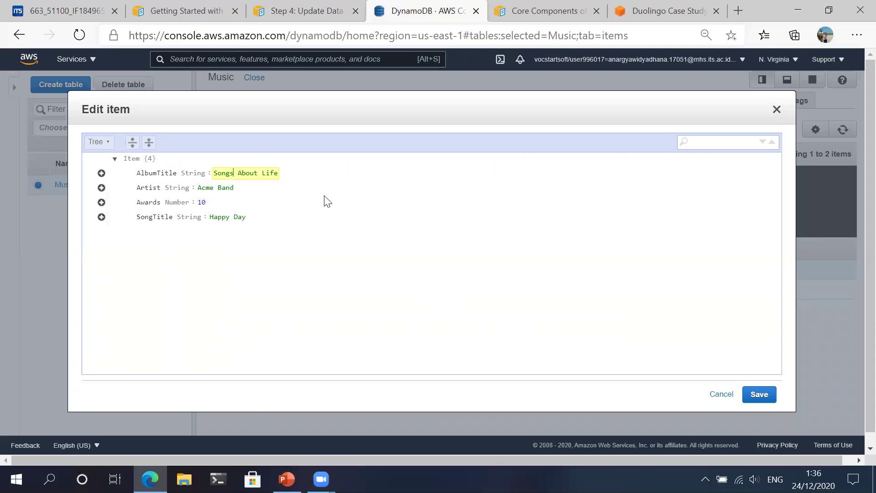
key("ctrl+a")
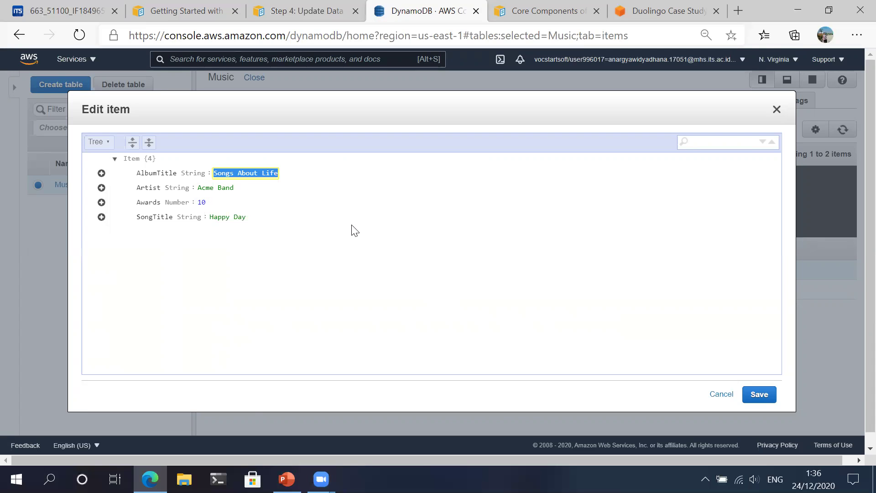
key("ctrl+v")
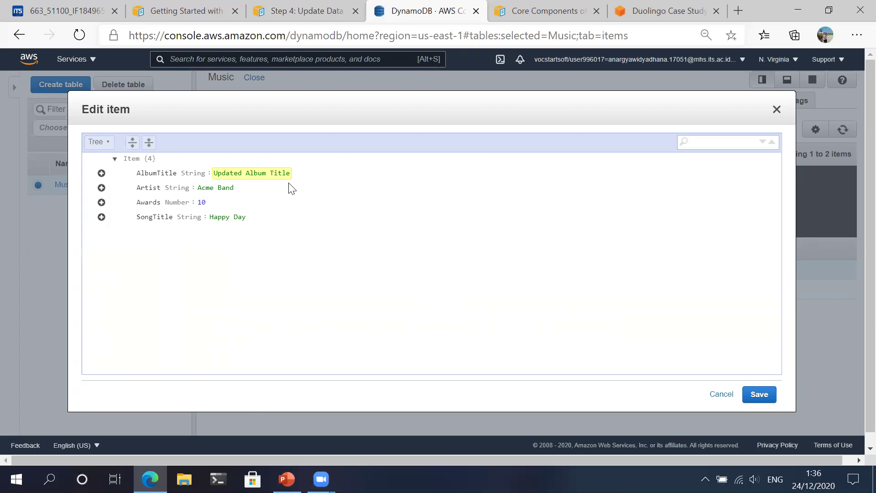
left_click(759, 395)
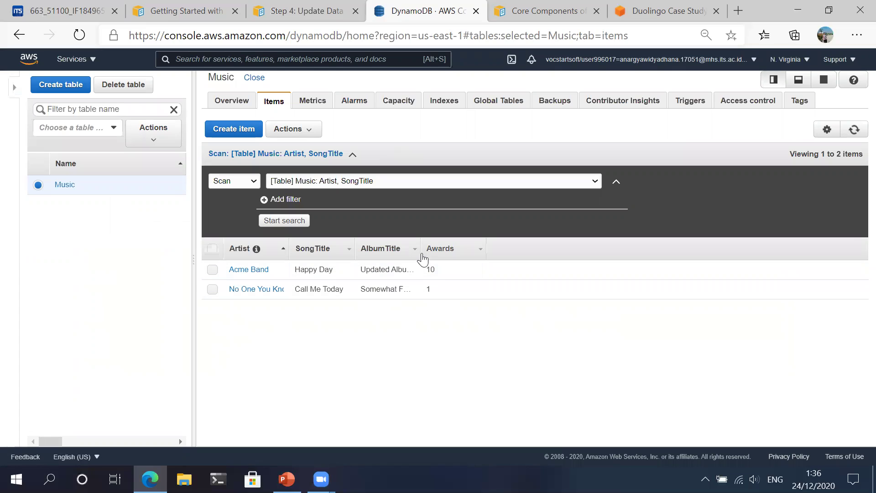
Step: Widen the AlbumTitle column in the item list to show full titles, and sort the items by Artist
left_click_drag(419, 246, 503, 248)
left_click(385, 250)
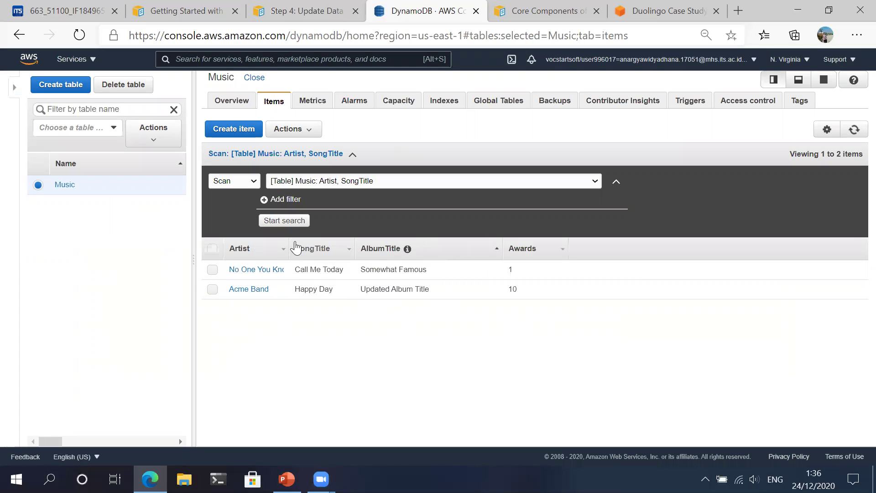
left_click(268, 251)
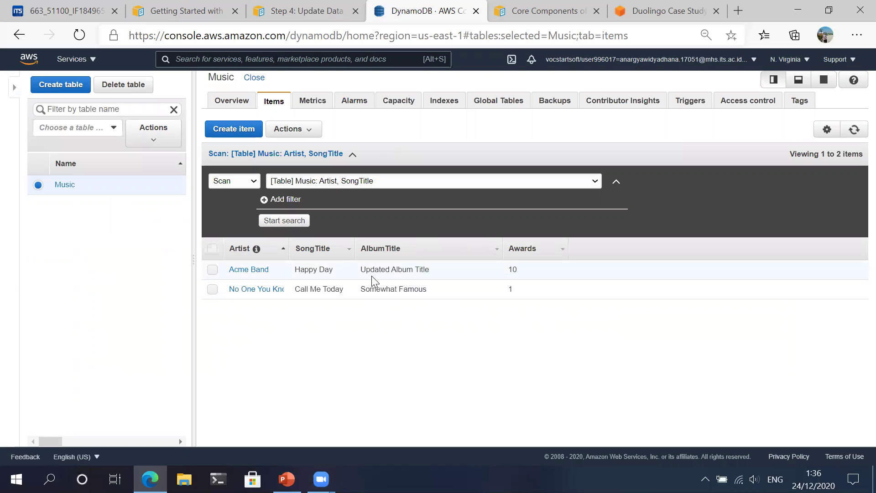
Step: Proceed to the guide's Step 5: Query Data in a Table and expand its AWS Management Console instructions
left_click(297, 6)
scroll(446, 268, "down", 10)
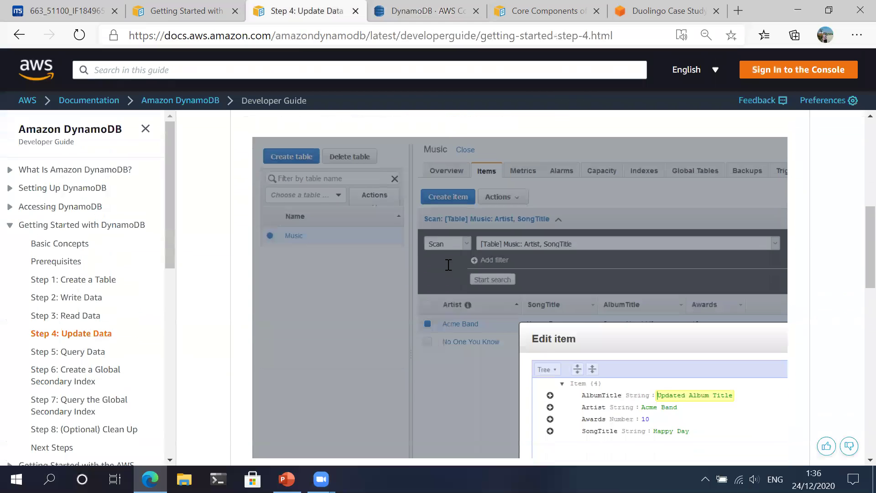
scroll(447, 266, "down", 8)
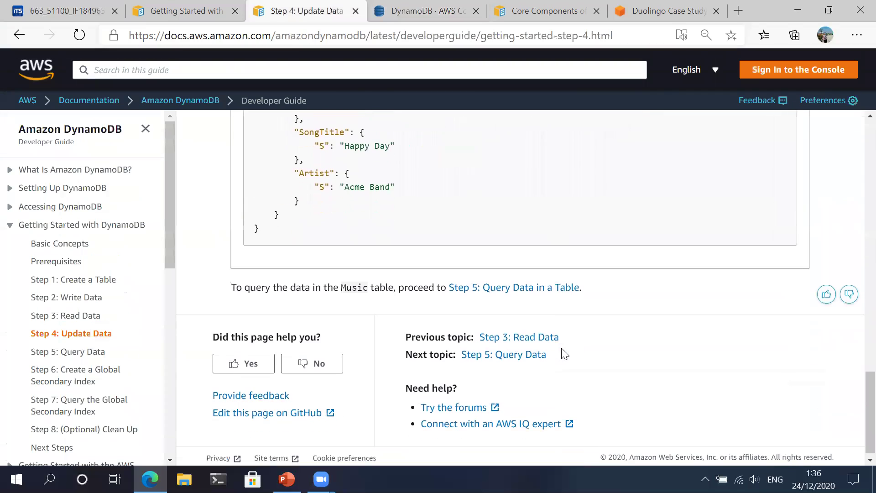
left_click(525, 227)
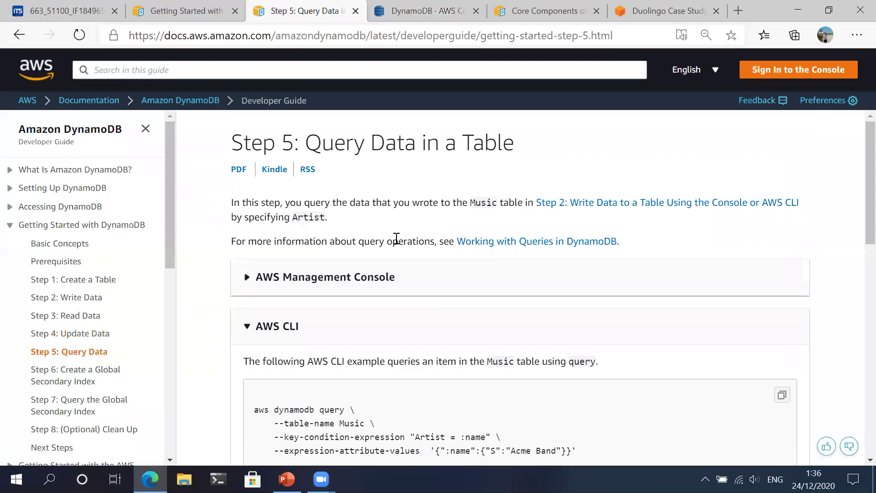
left_click(284, 325)
left_click(288, 277)
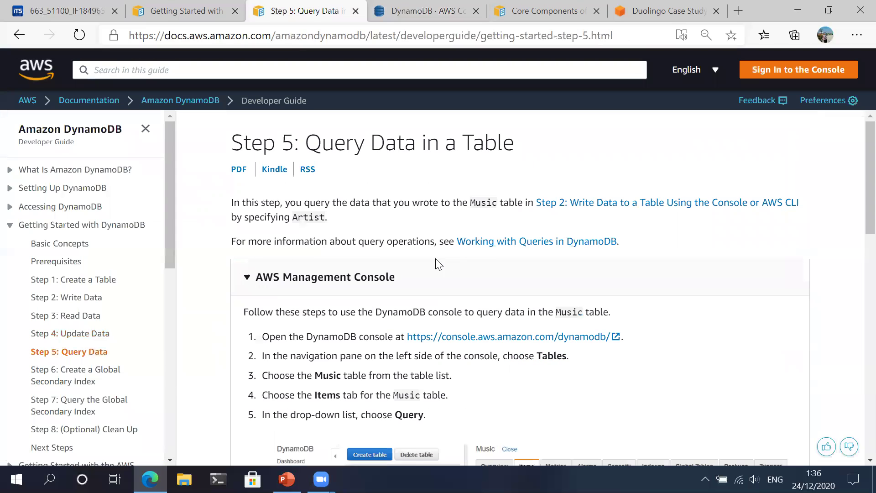
Step: Switch the Music table's item search in the DynamoDB console from Scan to Query
scroll(434, 264, "down", 1)
left_click(454, 9)
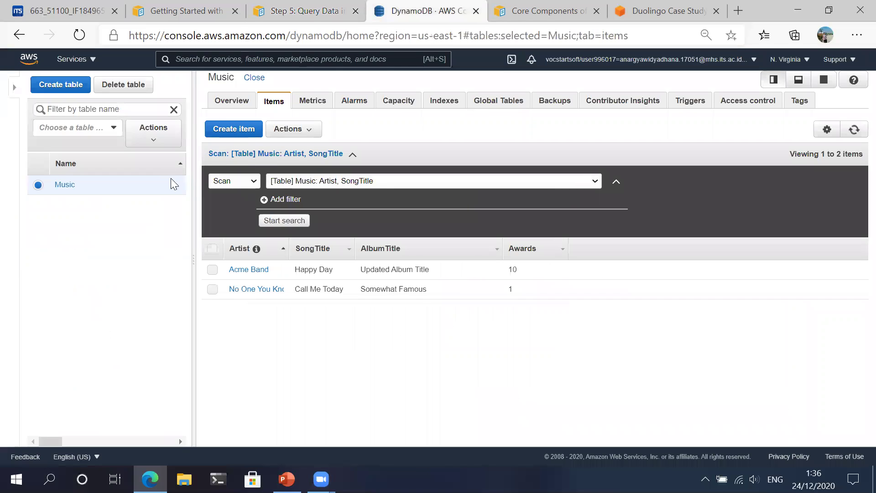
left_click(237, 181)
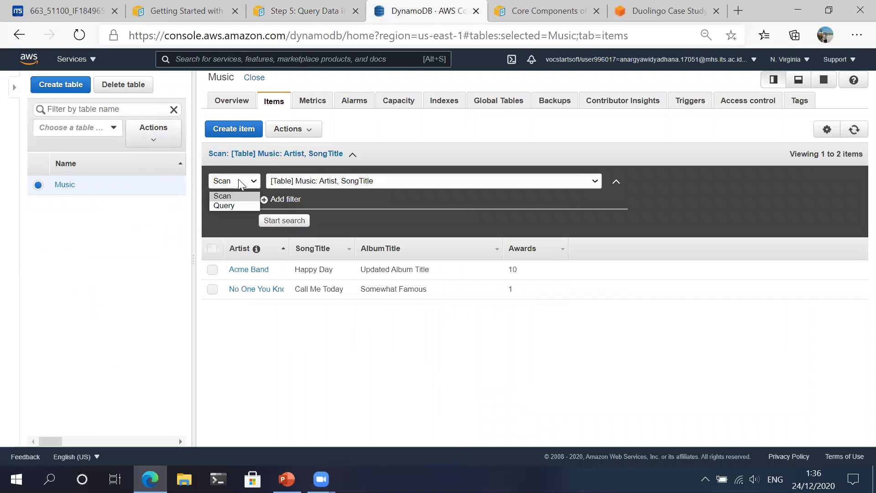
left_click(230, 204)
Step: Query the Music table with the partition key Acme Band, copied from the guide
left_click(303, 11)
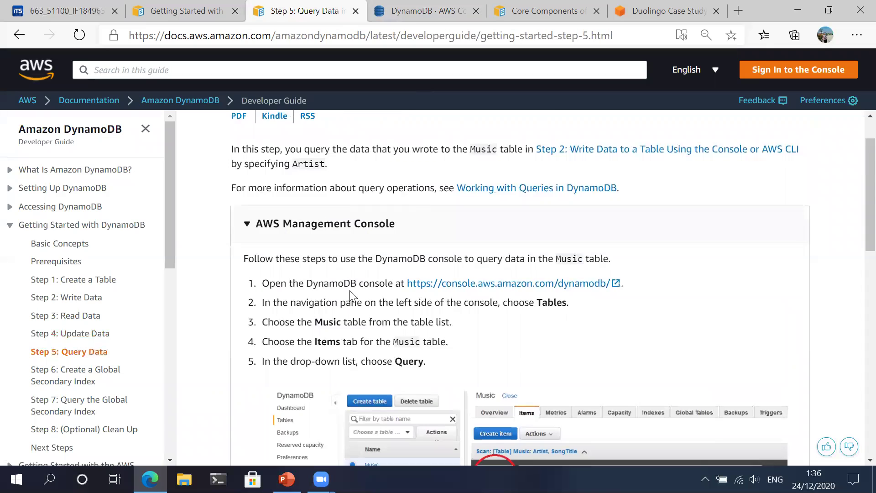
scroll(351, 291, "down", 3)
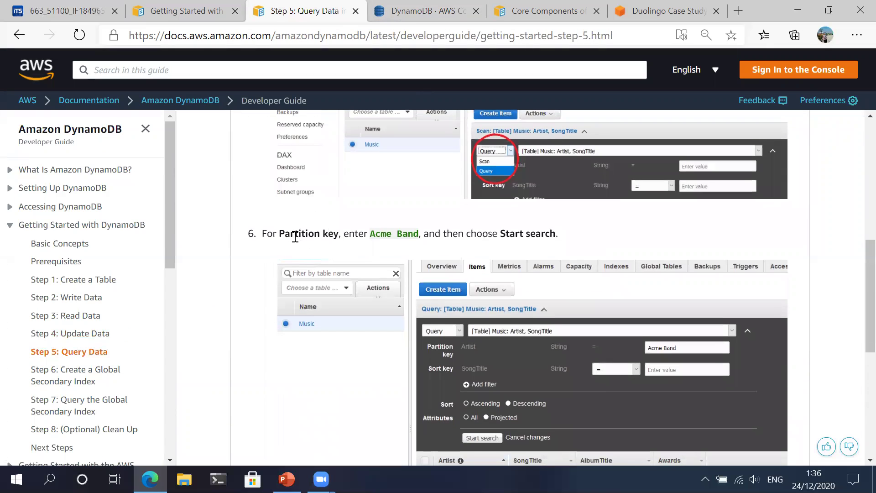
left_click_drag(375, 233, 417, 233)
key("ctrl+c")
left_click(420, 7)
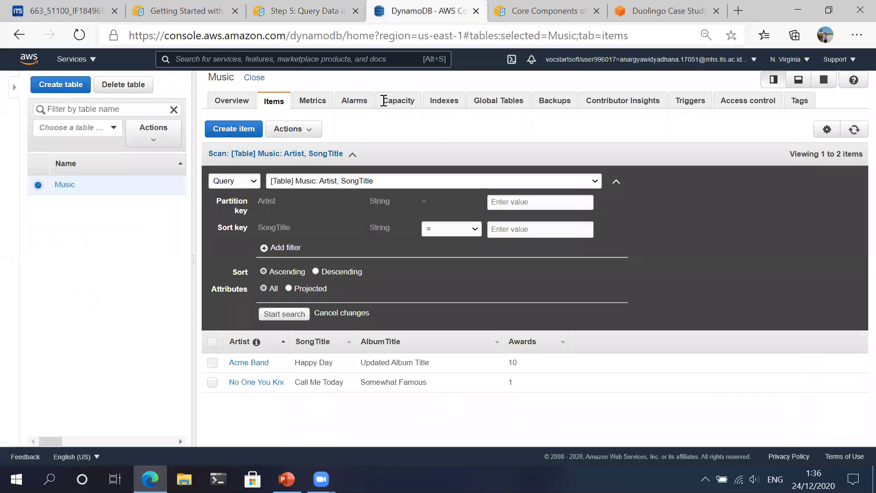
left_click(505, 201)
key("ctrl+v")
left_click(292, 318)
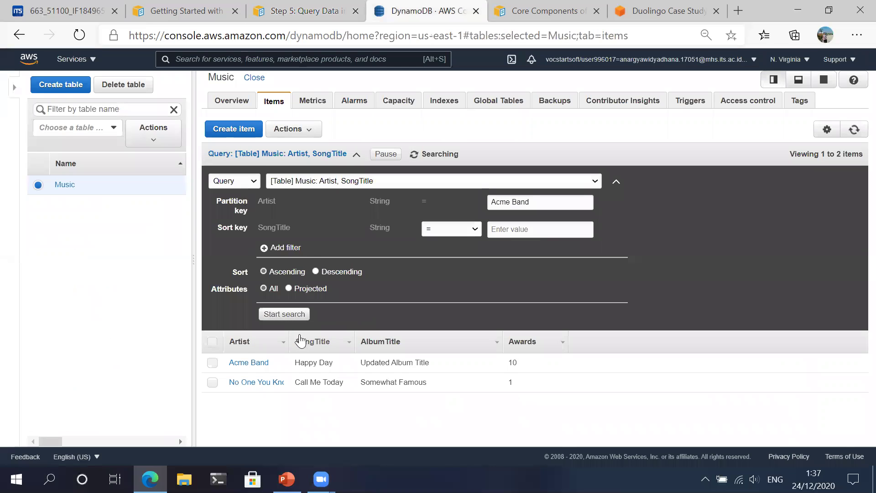
Step: Check the query result against the guide's example, and open the console instructions of Step 6: Create a Global Secondary Index
left_click(330, 8)
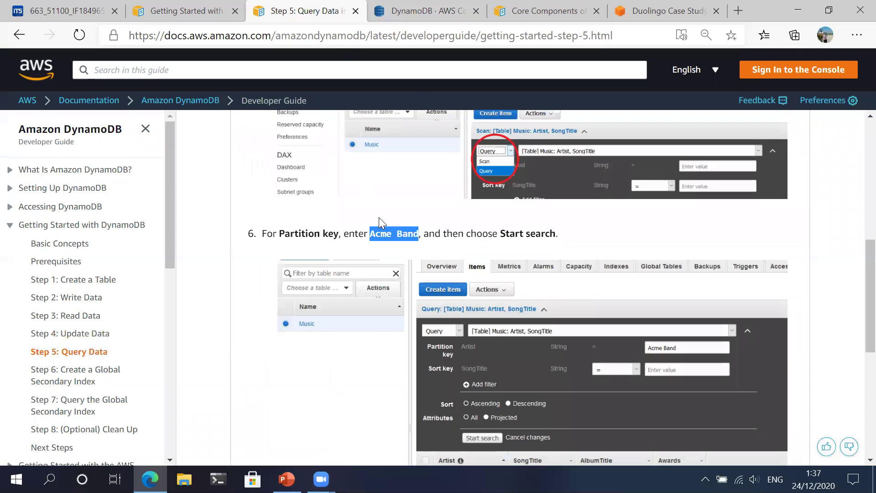
scroll(416, 248, "down", 5)
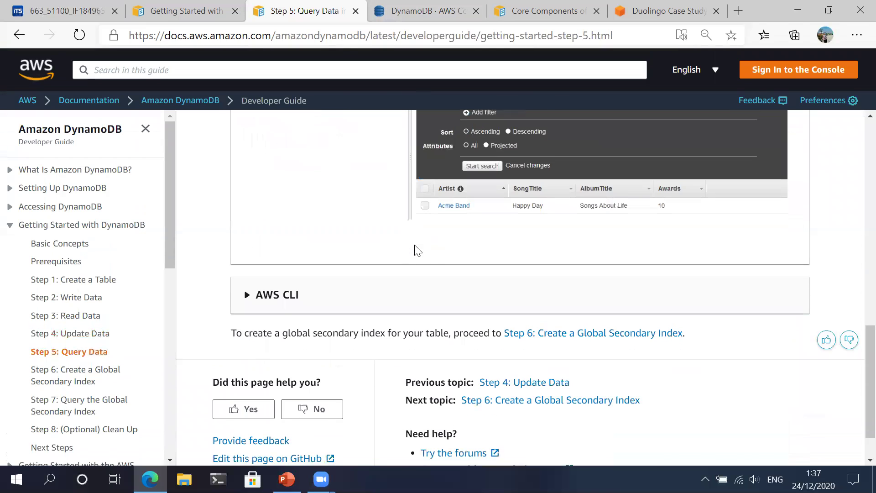
scroll(414, 247, "up", 3)
left_click(447, 3)
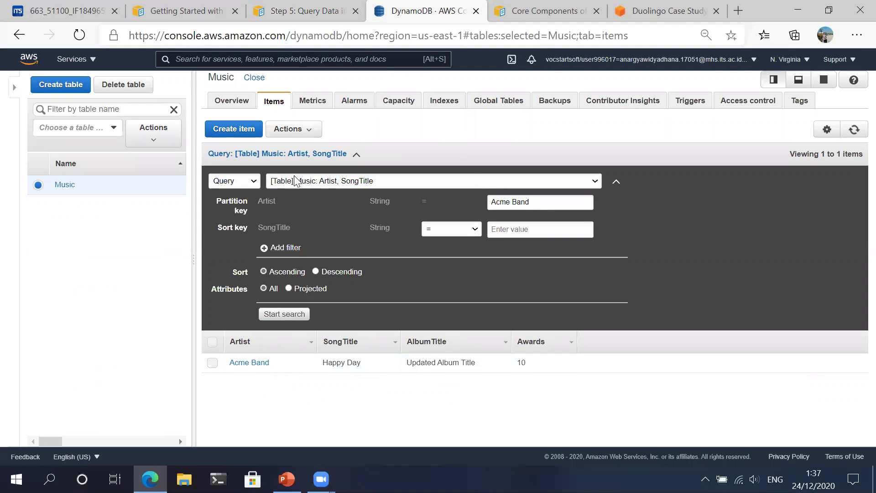
left_click(334, 6)
scroll(328, 385, "down", 5)
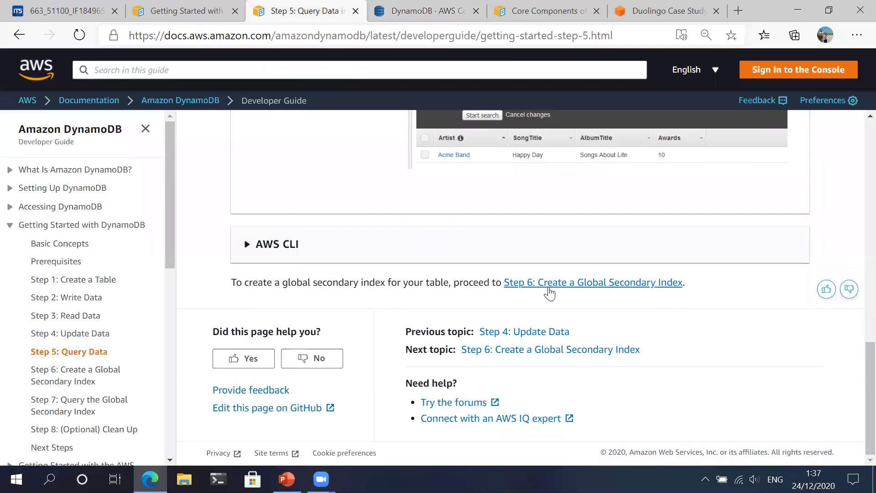
left_click(525, 283)
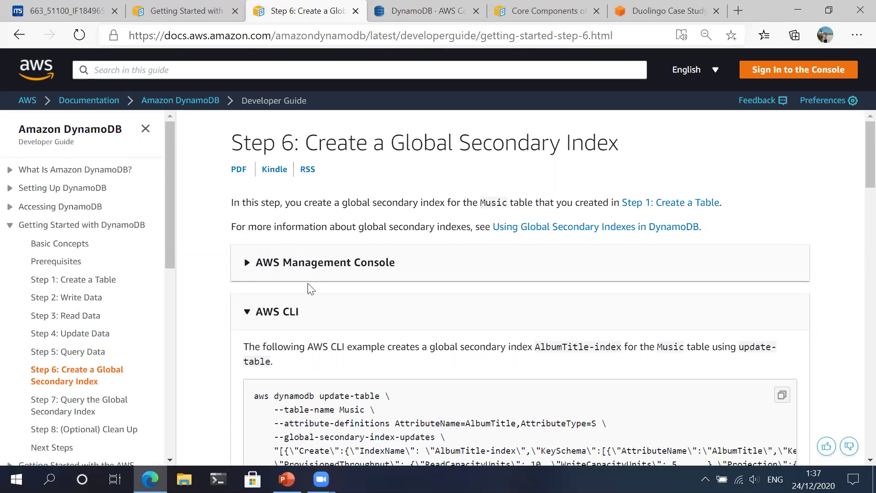
left_click(313, 311)
left_click(321, 265)
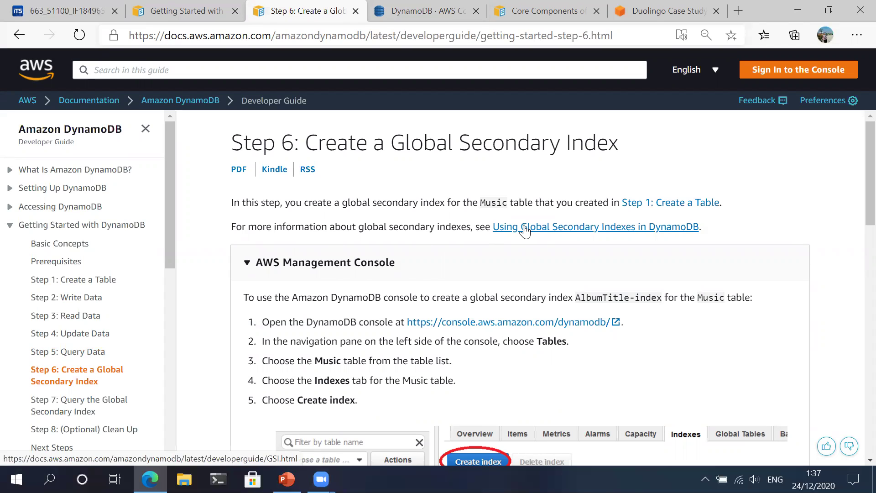
Step: Read the Step 6 console instructions for creating the index, including the partition key it requires
left_click(425, 11)
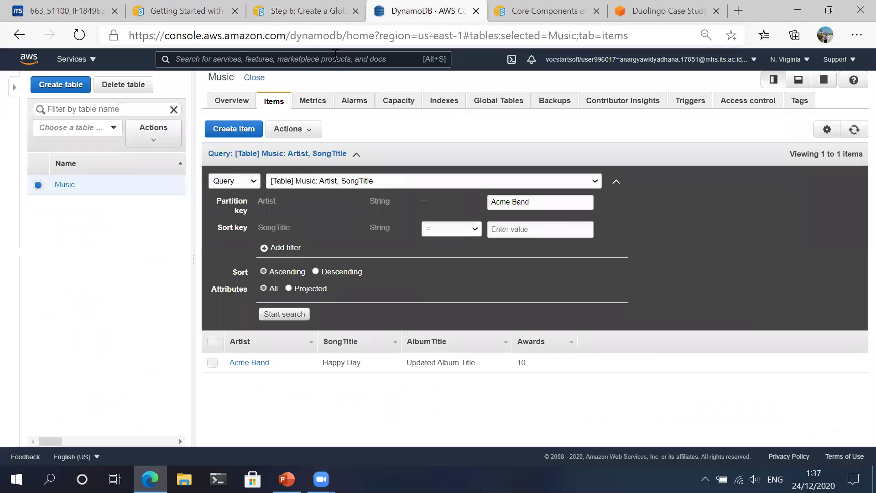
left_click(326, 13)
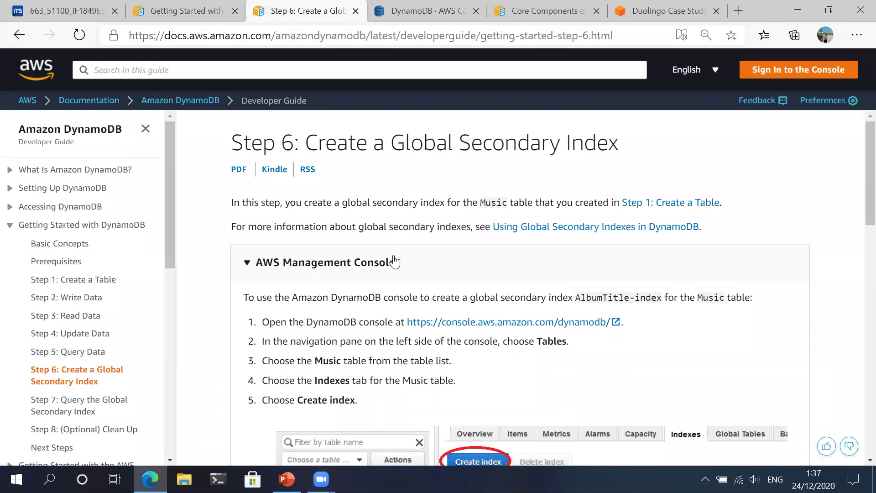
scroll(380, 294, "down", 1)
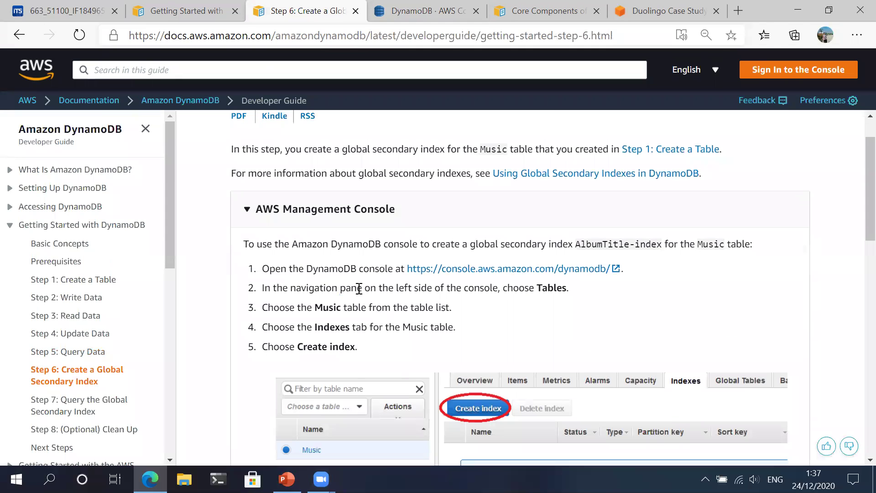
scroll(347, 320, "down", 5)
scroll(347, 295, "down", 1)
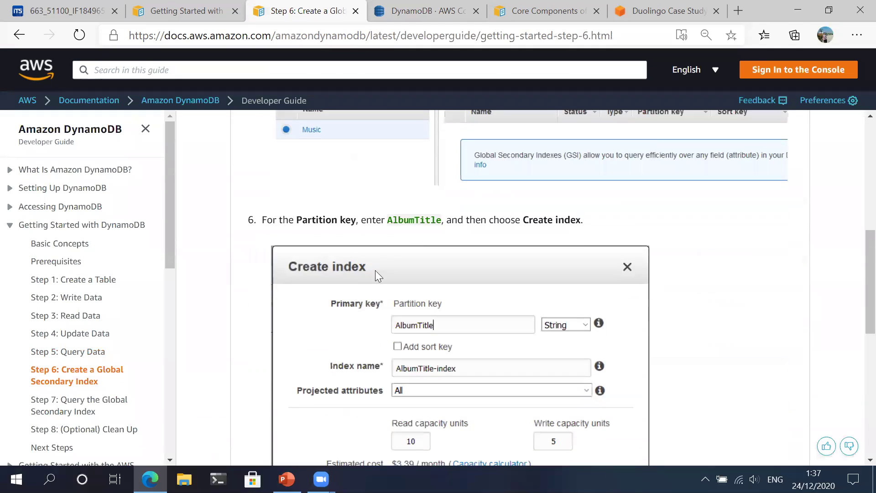
left_click_drag(386, 220, 484, 221)
left_click(441, 225)
left_click_drag(388, 220, 483, 220)
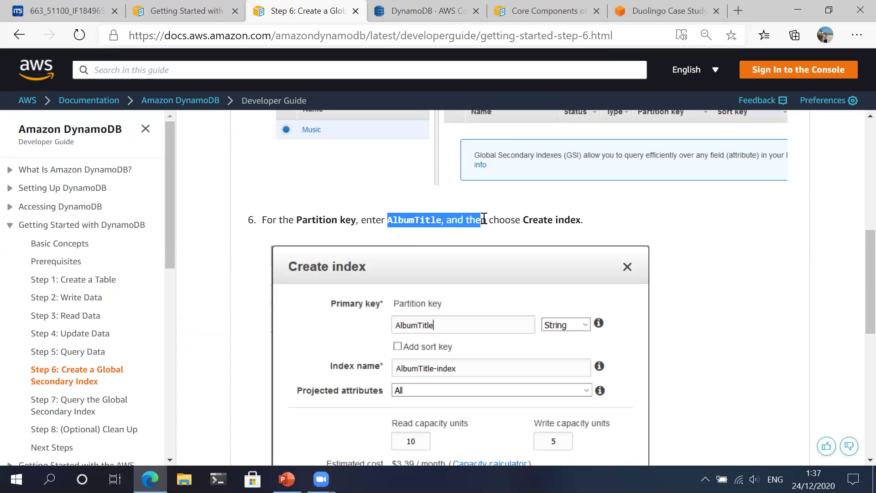
left_click(391, 221)
Step: Start a new index on the Music table in the DynamoDB console with AlbumTitle as its partition key
left_click(427, 11)
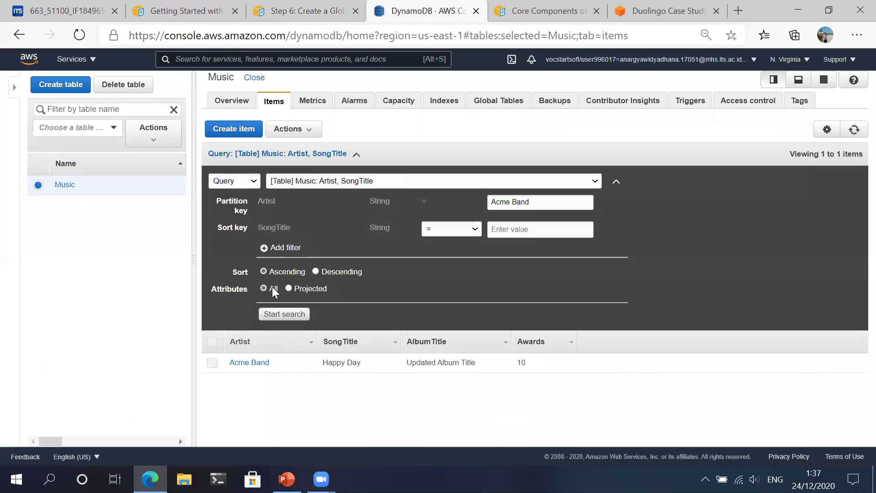
left_click(441, 102)
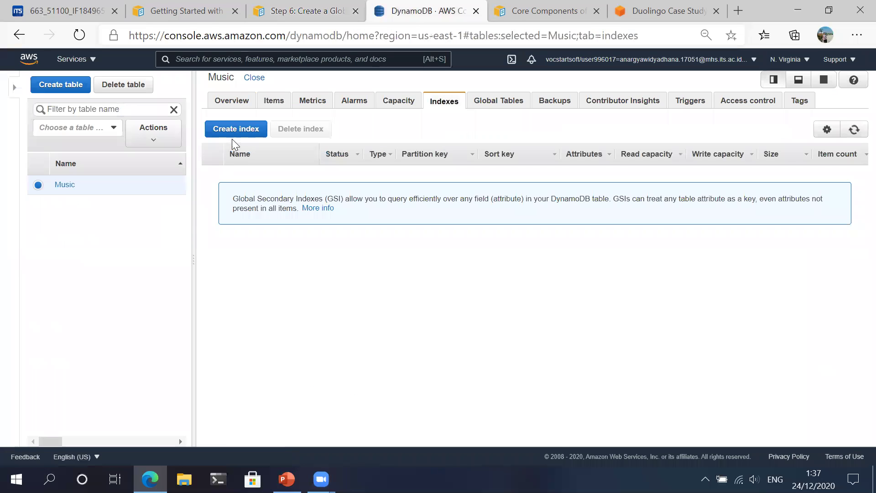
left_click(234, 132)
left_click(414, 172)
type("Alb")
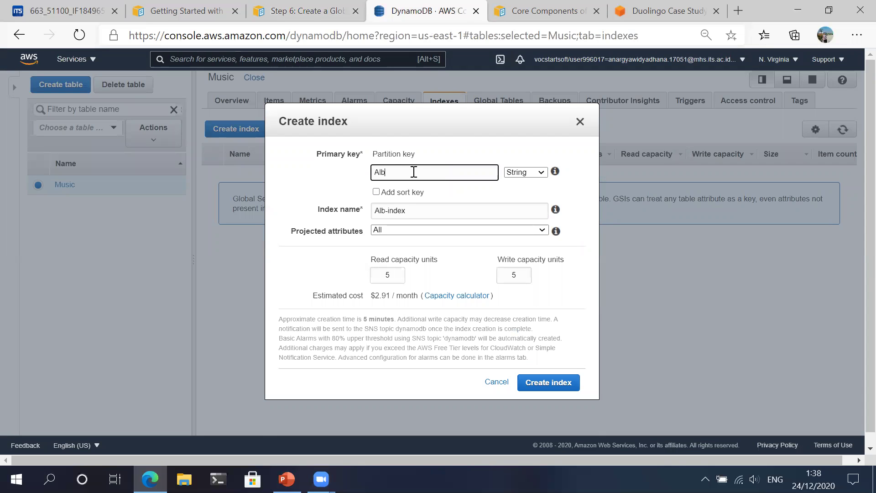
type("umTitle")
Step: Compare the index settings with the guide's Step 6 example and create AlbumTitle-index
left_click(285, 13)
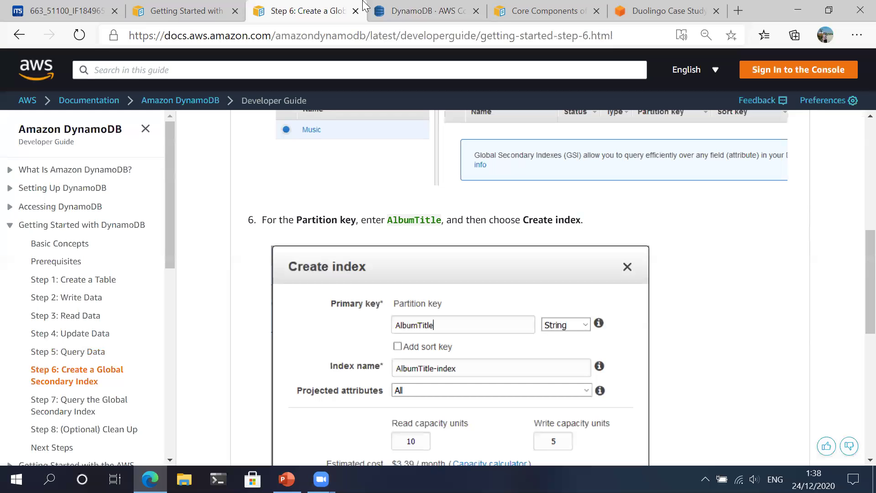
scroll(406, 256, "down", 5)
scroll(409, 263, "up", 4)
left_click(454, 5)
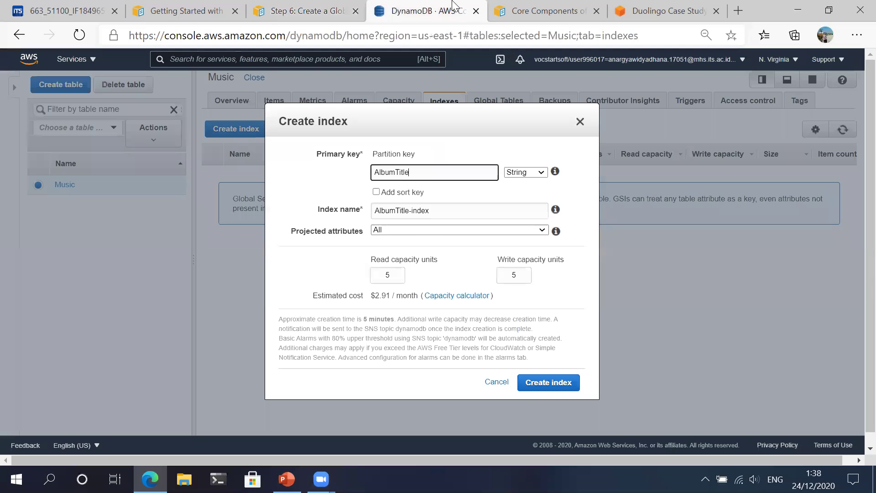
left_click(558, 386)
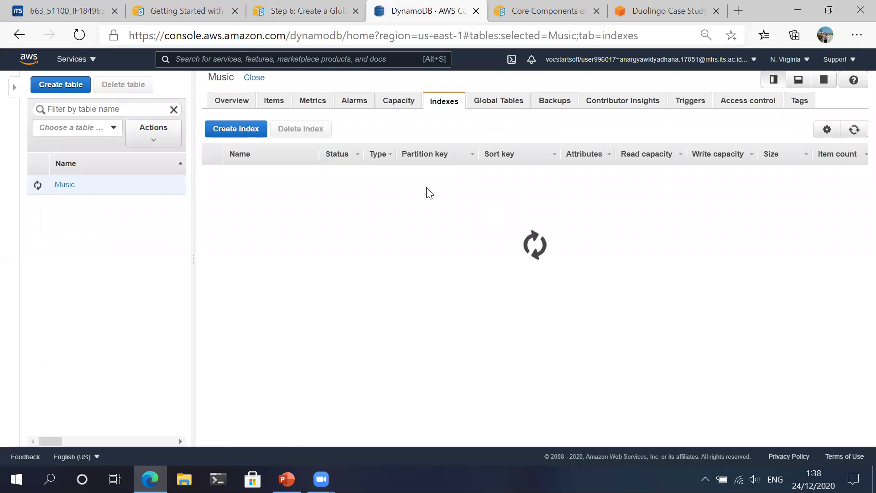
Step: Check the new index in the console and read the rest of the guide's Step 6
left_click(327, 14)
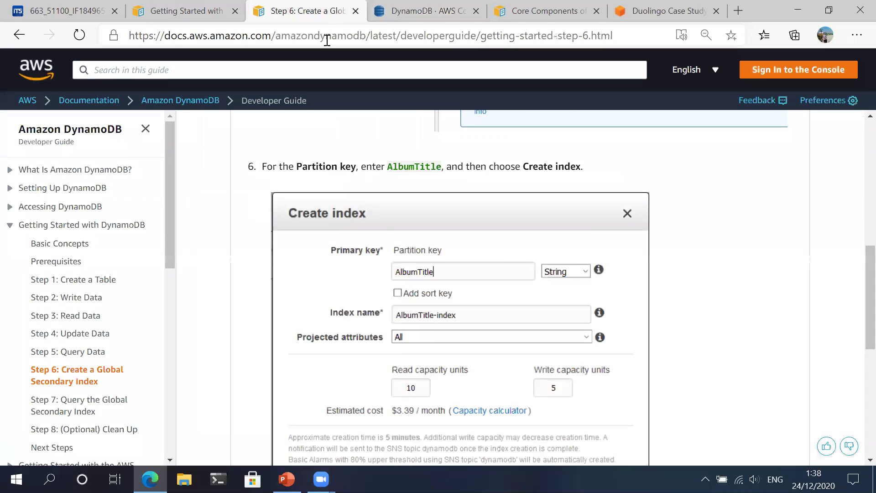
scroll(410, 278, "down", 6)
left_click(426, 11)
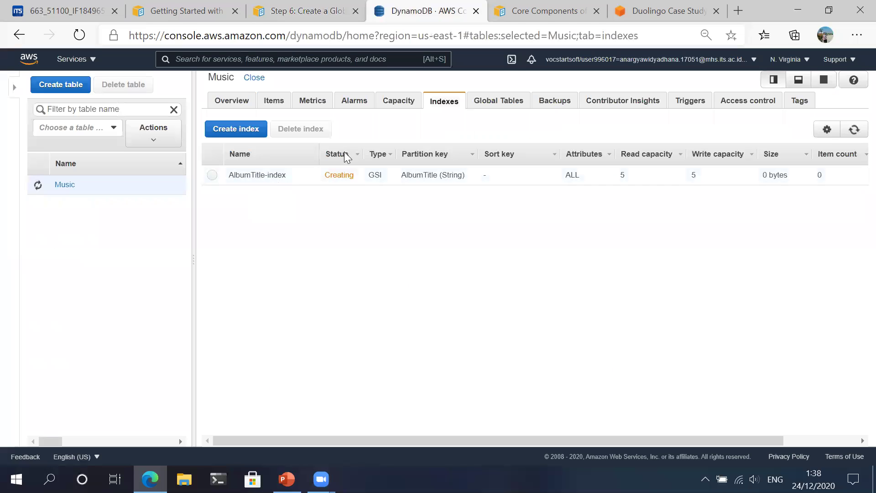
left_click(306, 11)
scroll(432, 309, "down", 2)
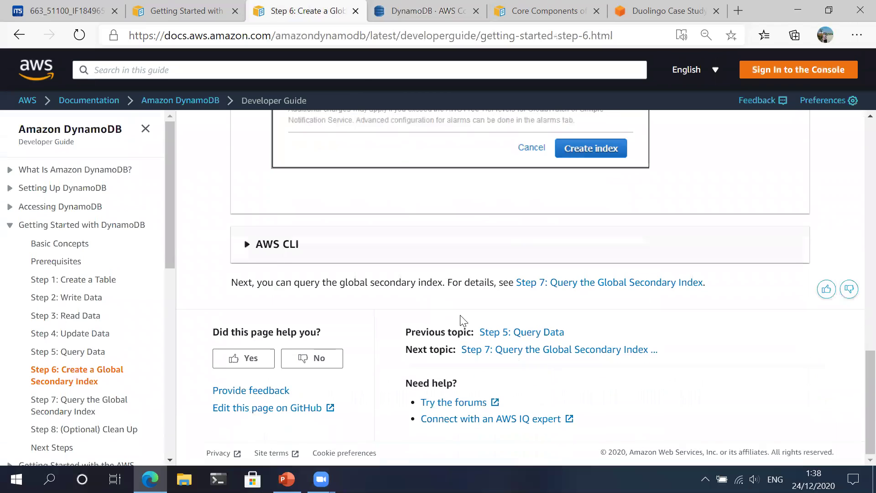
Step: Open the guide's Step 7: Query the Global Secondary Index and expand its AWS Management Console instructions instead of the AWS CLI ones
left_click(591, 284)
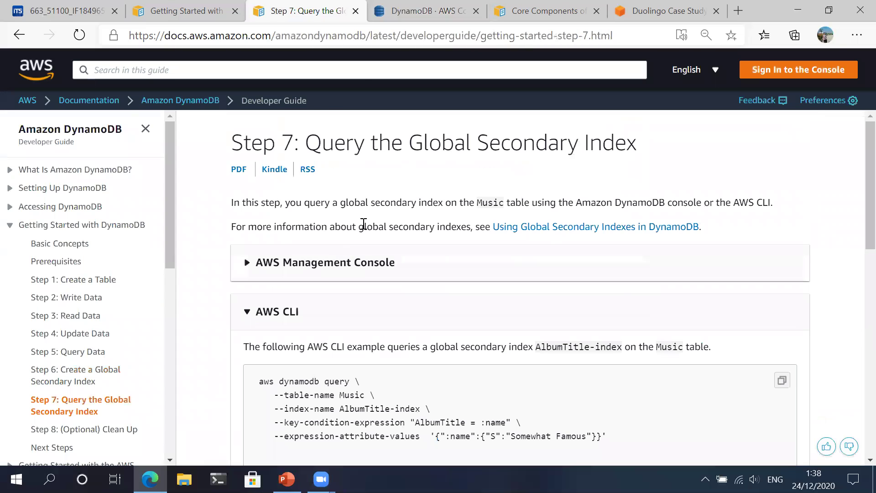
left_click(293, 302)
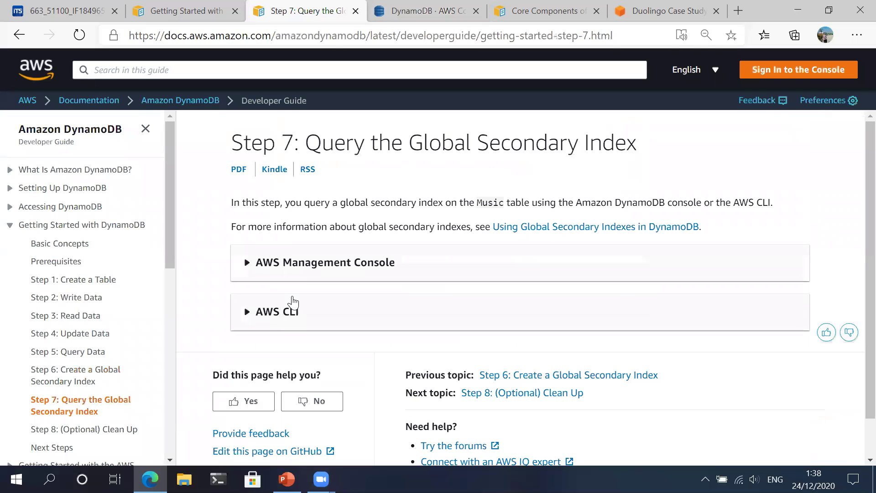
left_click(315, 262)
scroll(313, 270, "down", 3)
Step: Inspect the status and partition key of AlbumTitle-index in the Music table's index list
left_click(379, 5)
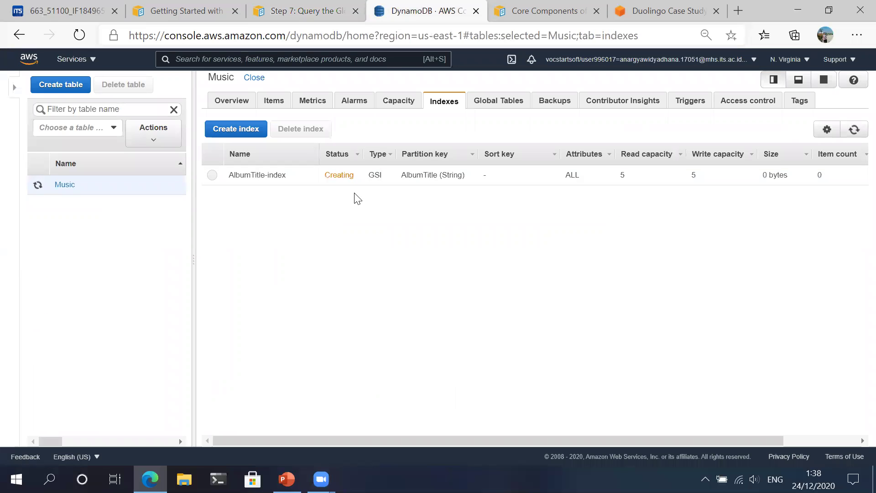
left_click(280, 103)
left_click(445, 102)
left_click_drag(423, 175, 511, 204)
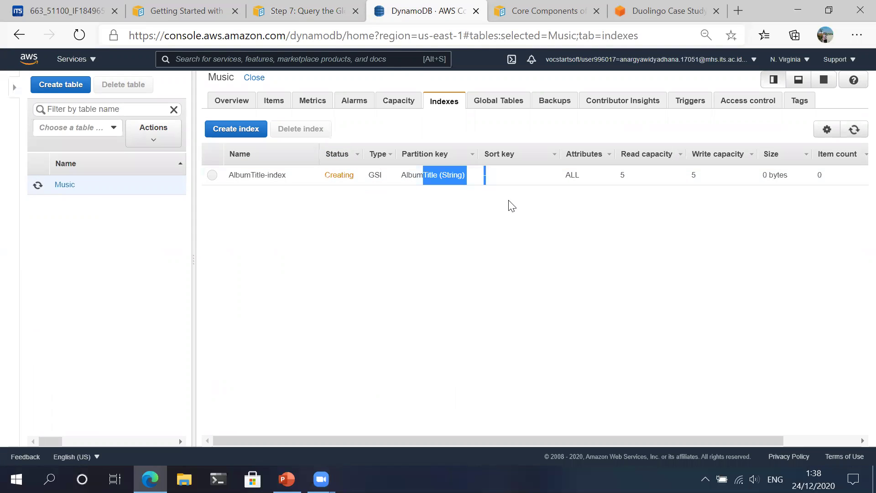
Step: Switch the Music table's item search to Scan and back to Query
left_click(274, 109)
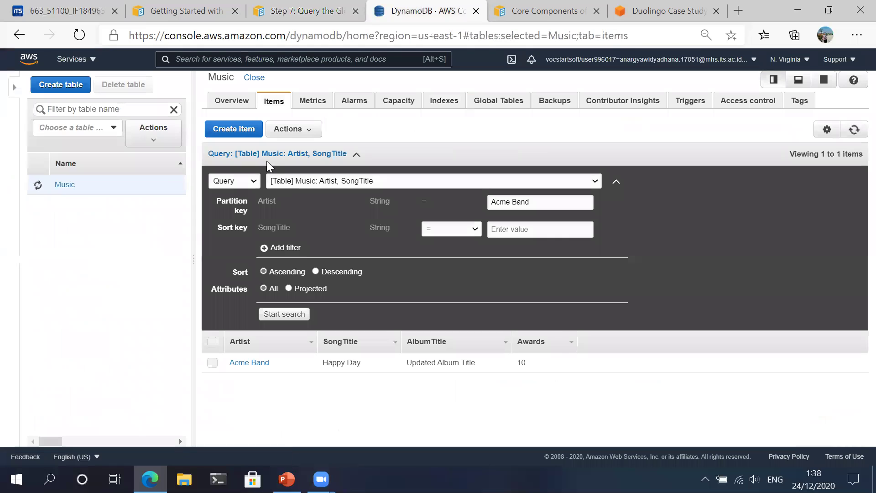
left_click(237, 182)
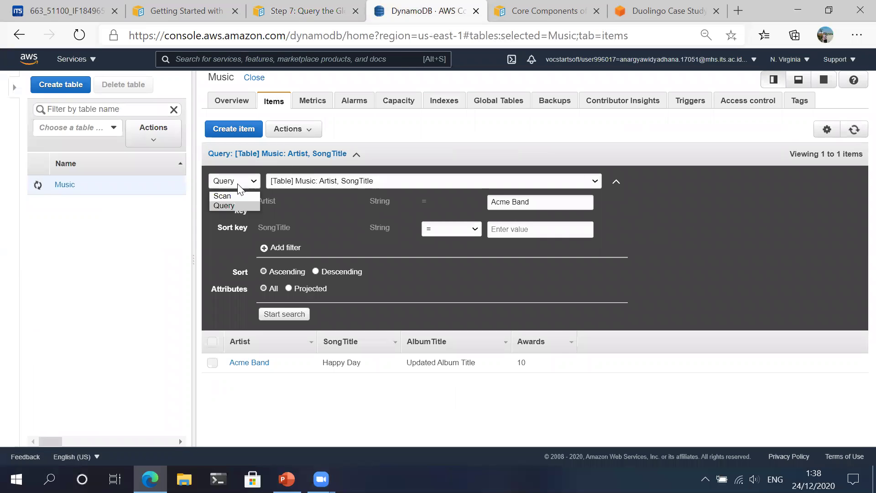
left_click(239, 183)
left_click(238, 182)
left_click(238, 182)
left_click(239, 183)
left_click(237, 193)
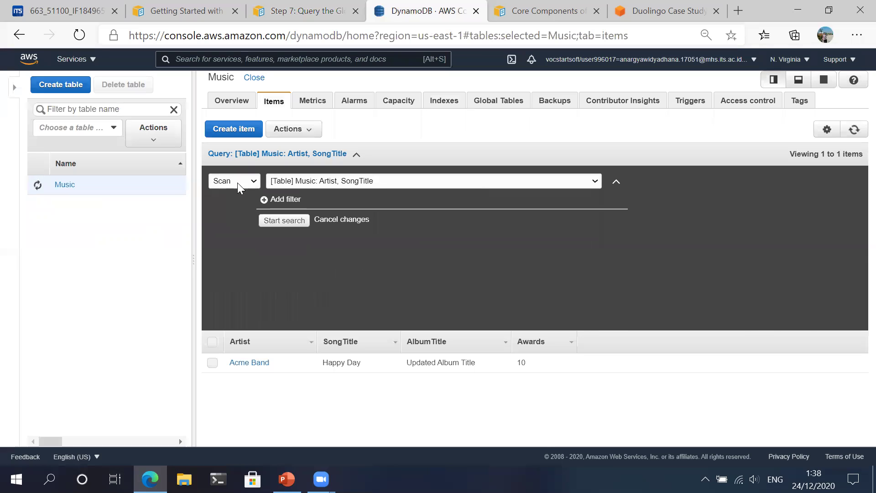
left_click(234, 182)
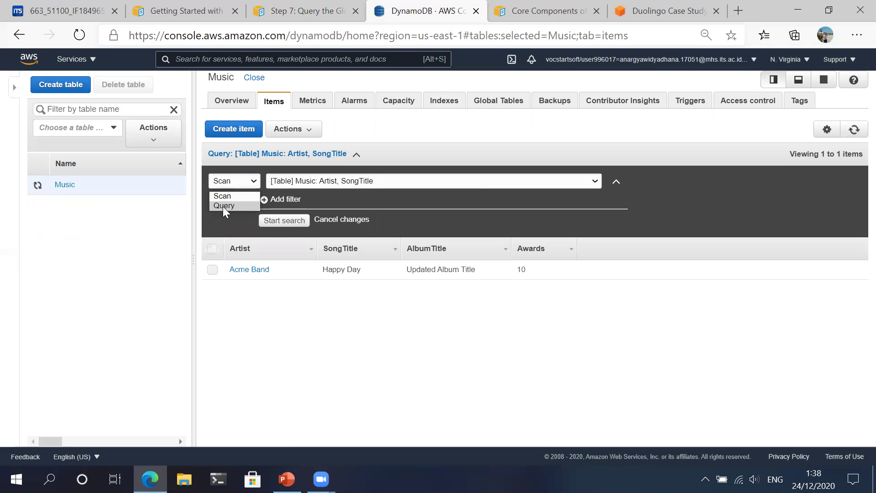
left_click(223, 206)
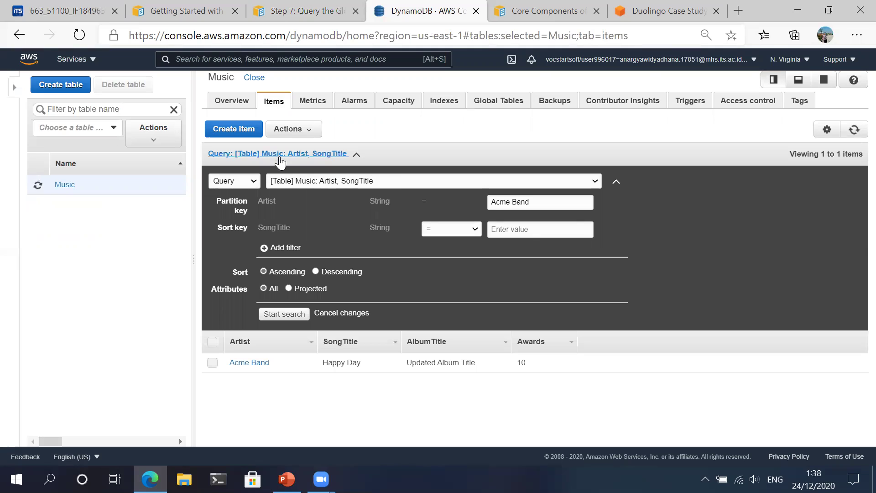
Step: Check which tables and indexes the item search offers as query targets
left_click(382, 181)
left_click(365, 186)
left_click(407, 180)
left_click(407, 181)
Step: Recheck the creation status of AlbumTitle-index and reload the DynamoDB console page
left_click(455, 100)
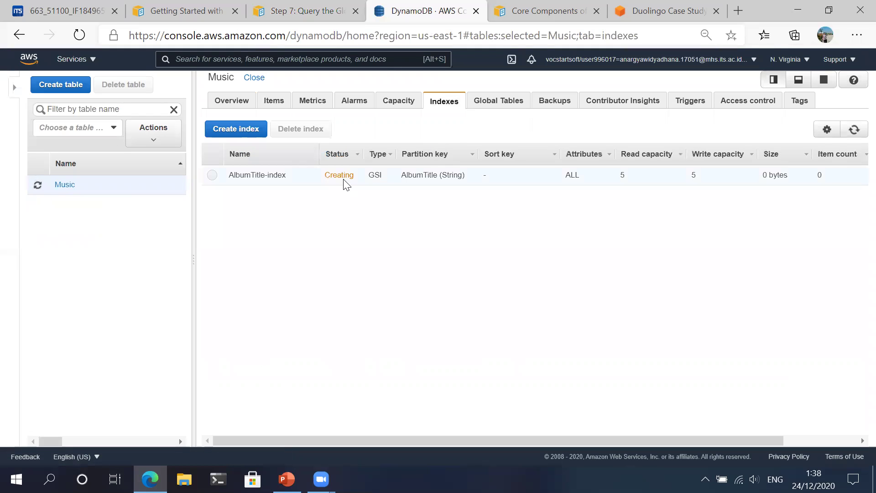
left_click(379, 177)
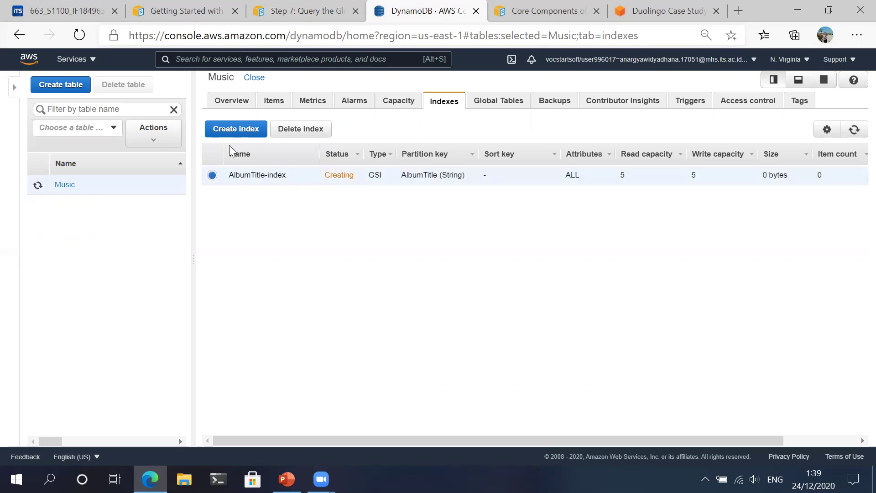
left_click(270, 101)
left_click(447, 99)
left_click(428, 41)
key("Return")
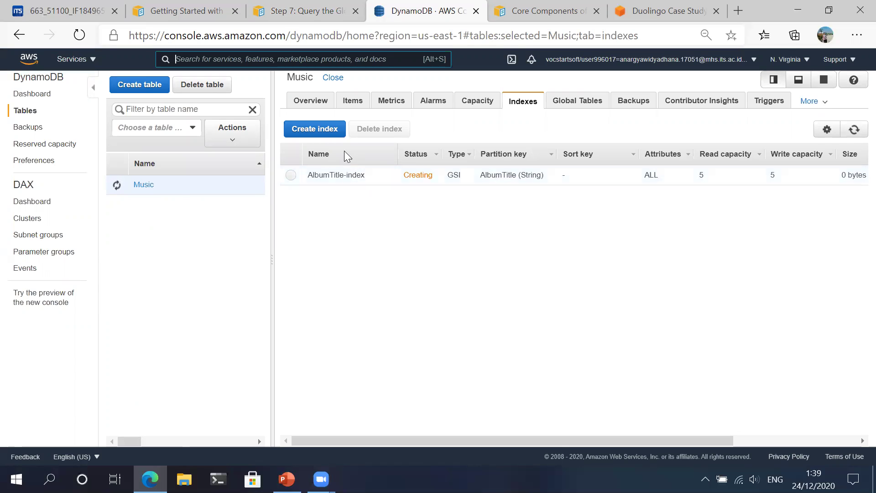
left_click(306, 130)
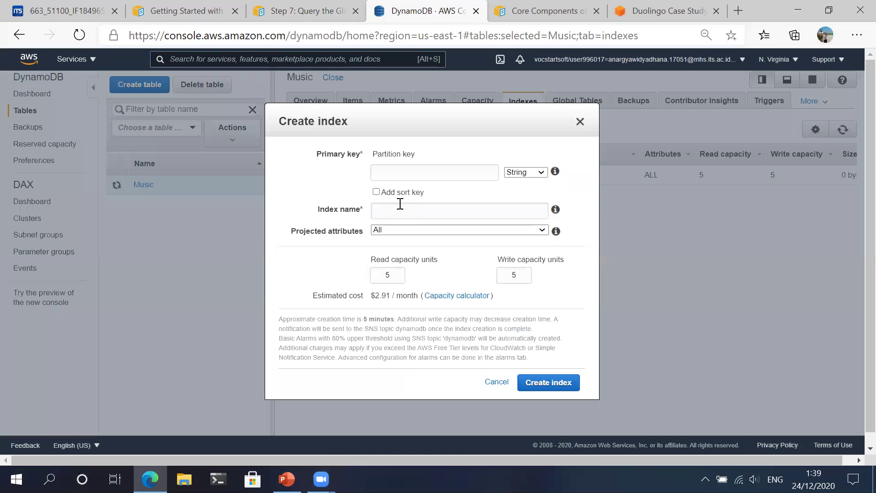
left_click(450, 208)
left_click(470, 169)
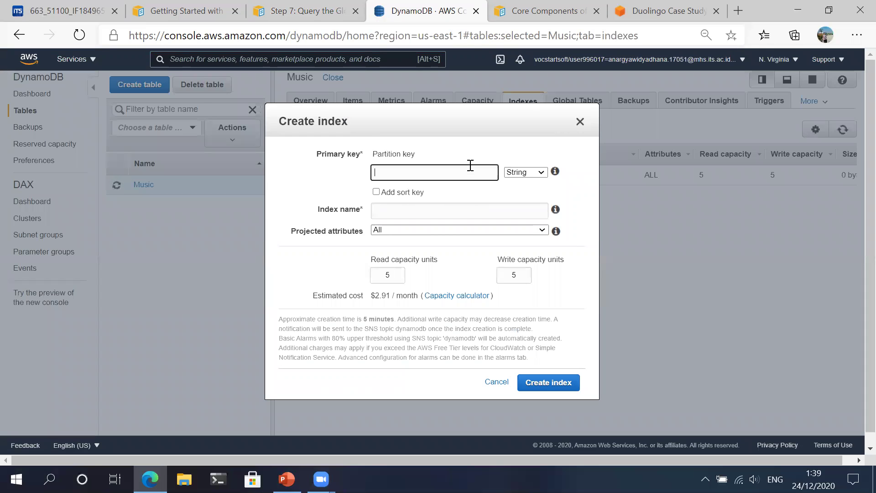
left_click(580, 121)
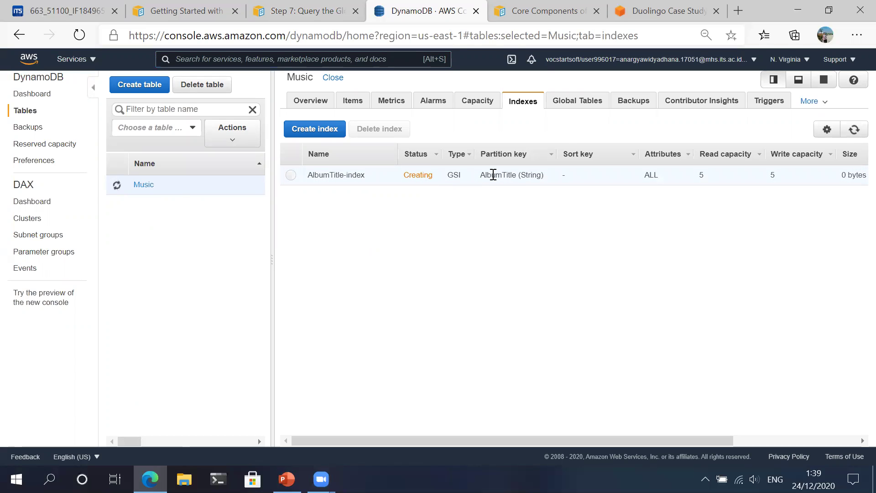
Step: Inspect AlbumTitle-index and the item search's target choices, and return to the Music table's index list
left_click_drag(486, 174, 507, 175)
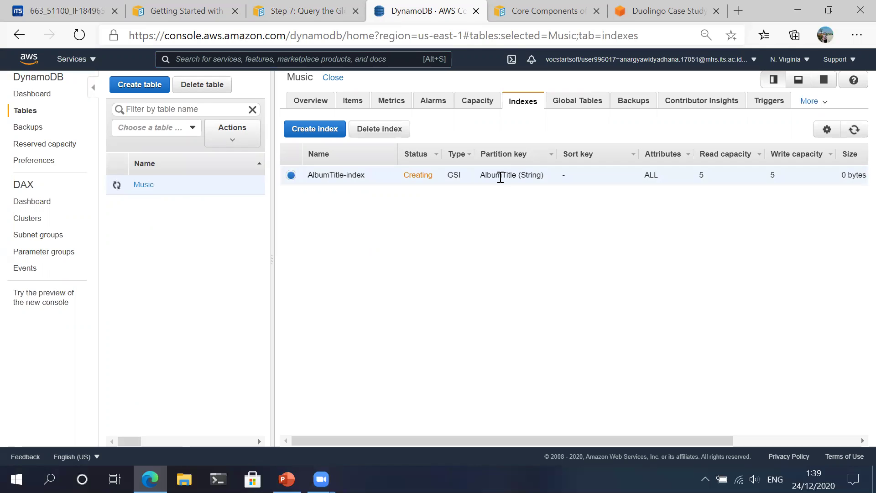
left_click(349, 100)
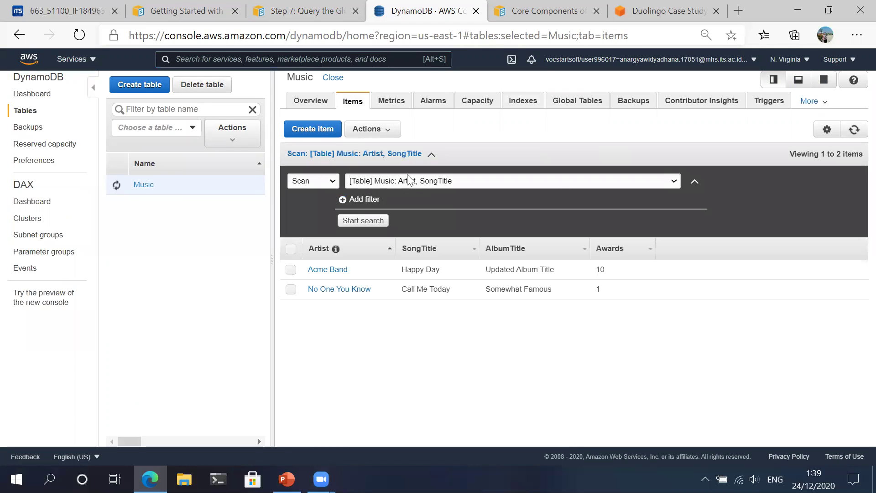
left_click(408, 180)
left_click(407, 180)
left_click(548, 101)
left_click(524, 101)
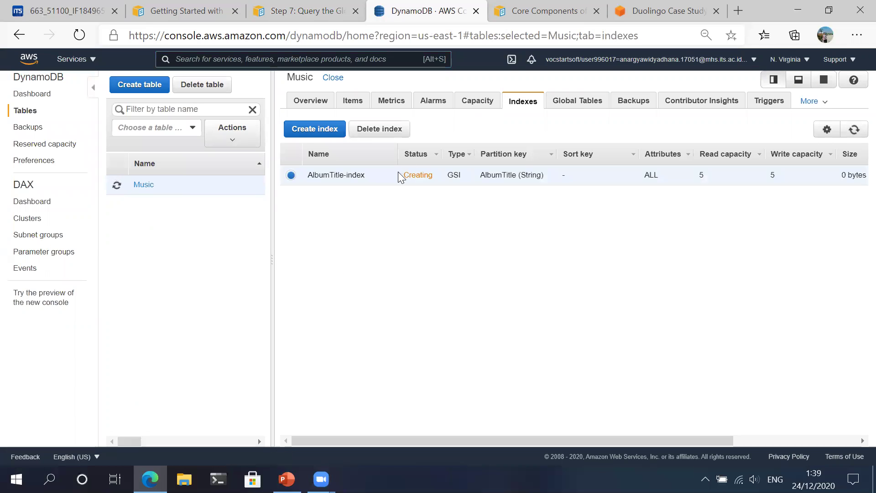
Step: Set the Music table's item search to Query on the target [Index] AlbumTitle-index: AlbumTitle
left_click(361, 102)
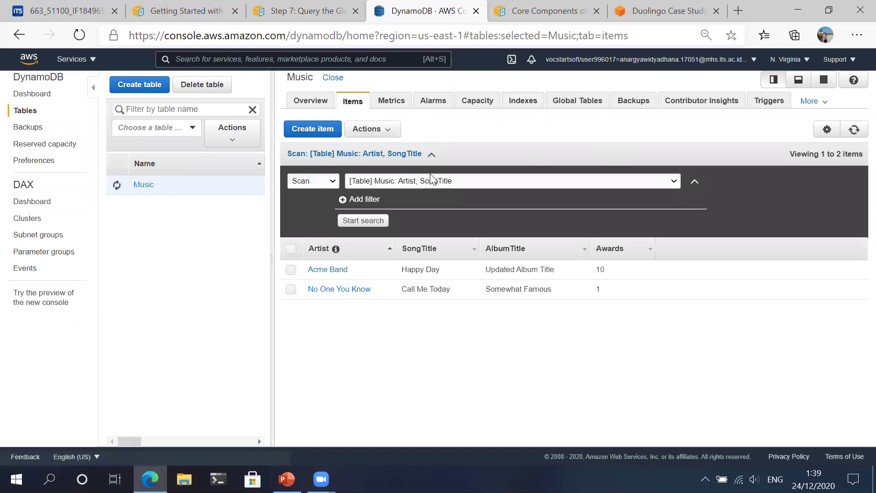
left_click(435, 182)
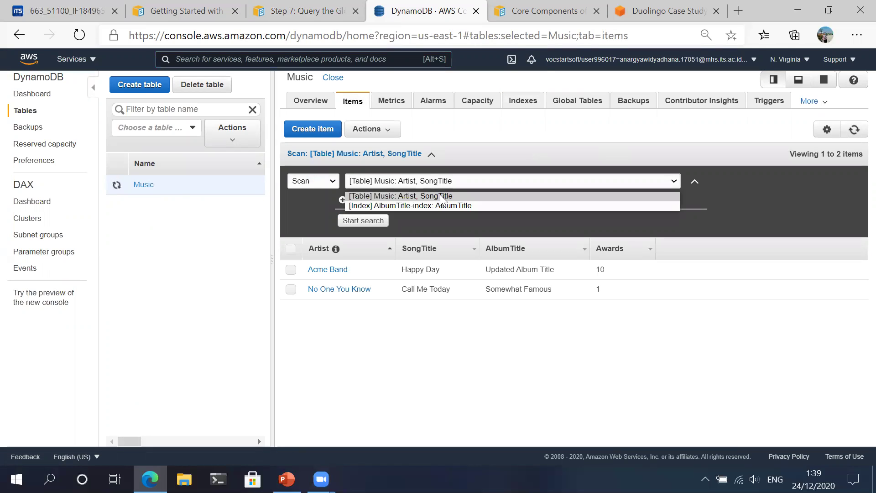
left_click(442, 205)
left_click(325, 181)
left_click(321, 205)
left_click(445, 182)
left_click(448, 202)
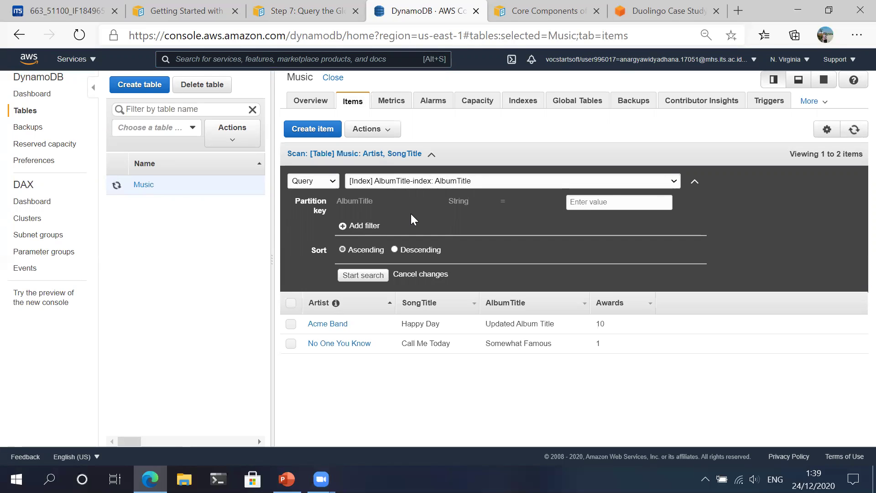
Step: Try to query AlbumTitle-index with the partition key Somewhat Famous, as given in the guide's Step 7
left_click(307, 10)
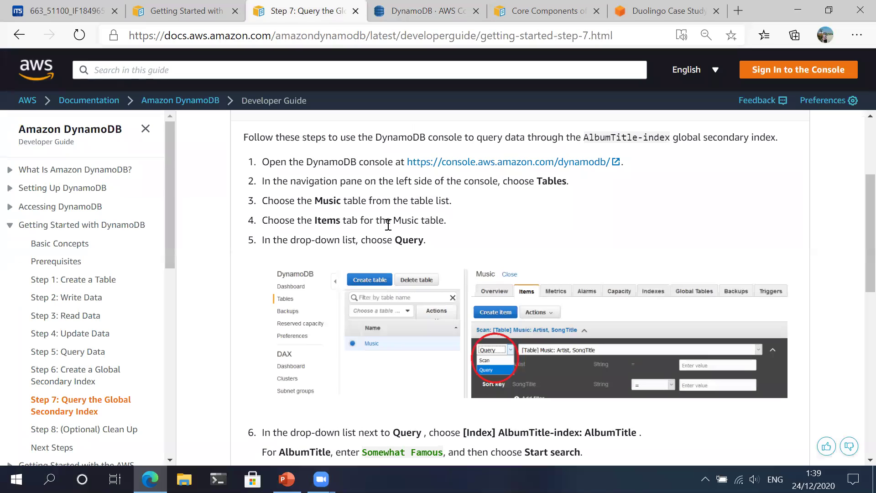
scroll(388, 225, "down", 2)
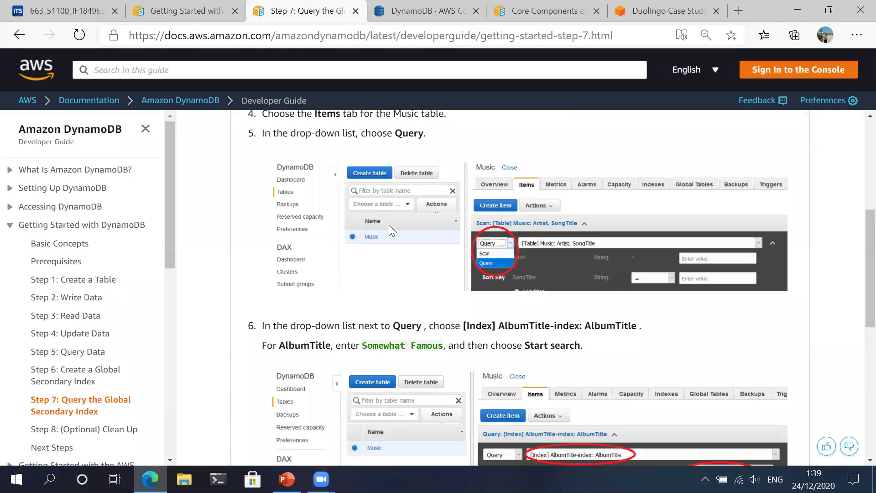
scroll(389, 225, "down", 1)
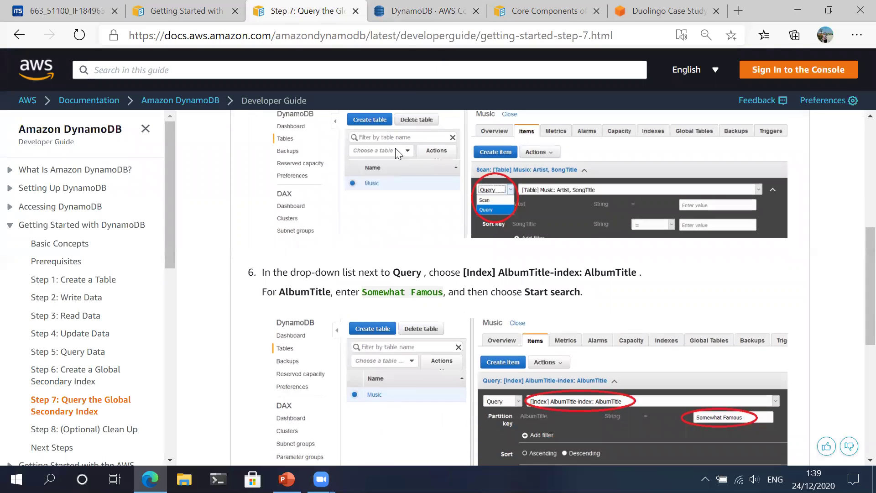
left_click(411, 10)
left_click(609, 203)
type("Somewhat Famous")
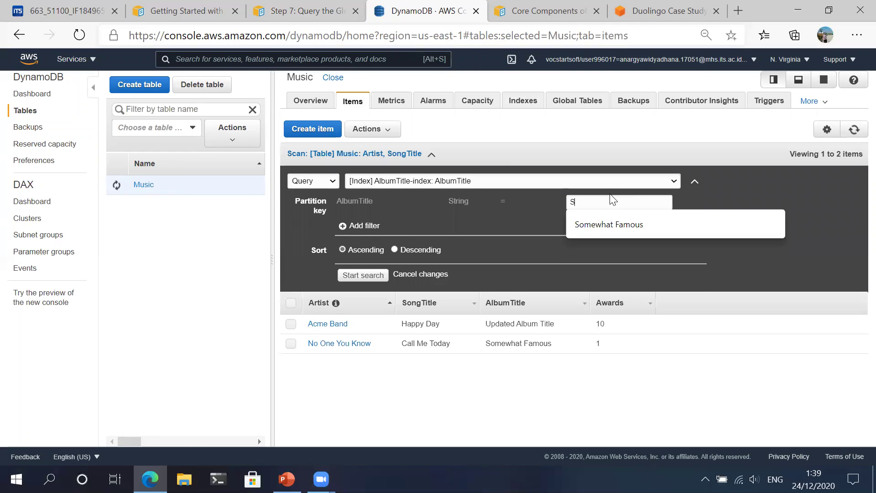
left_click(615, 226)
left_click(377, 275)
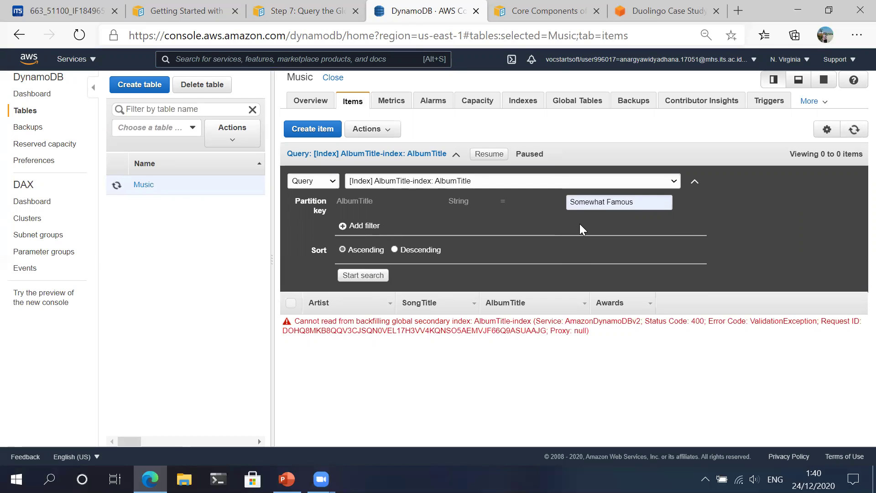
Step: Retry the AlbumTitle-index query for Somewhat Famous, recheck the index's creation status and return to the Music table's items
left_click(363, 275)
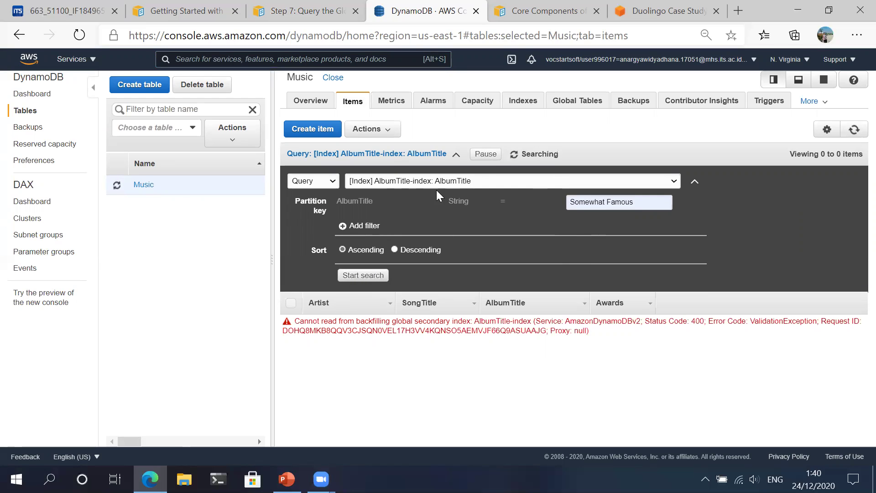
left_click(513, 101)
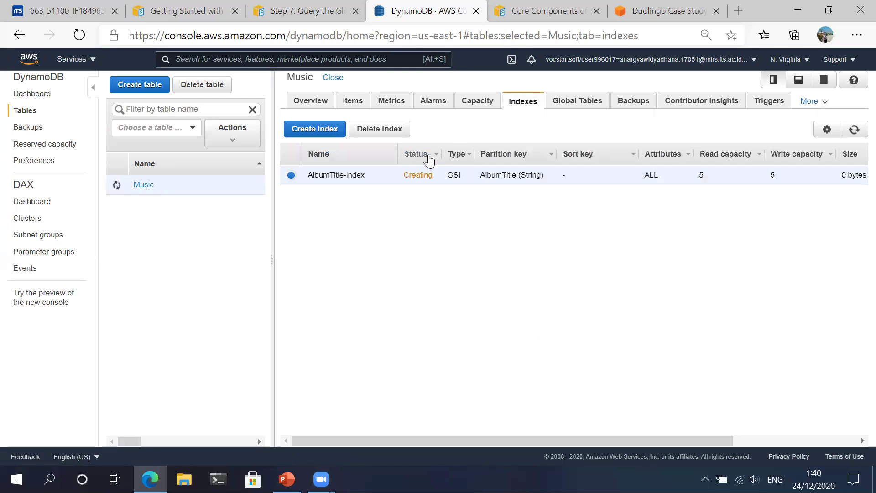
left_click(351, 102)
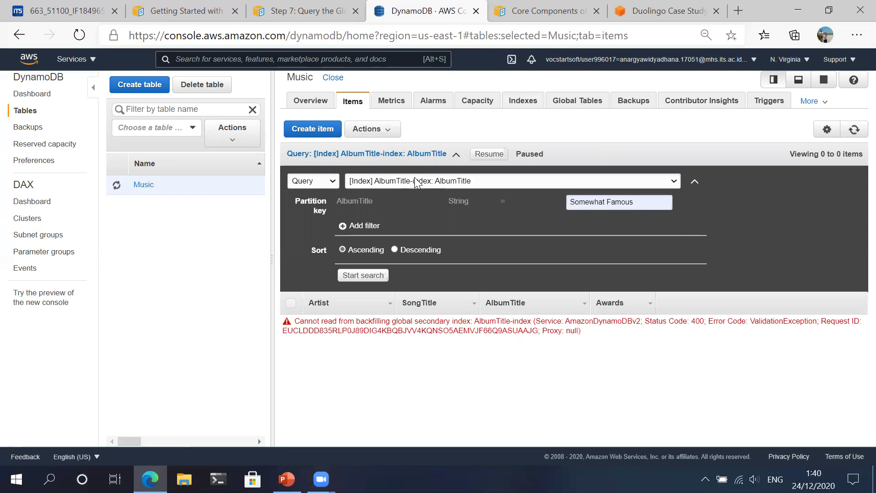
Step: Scan the Music table's items using the target [Table] Music: Artist, SongTitle
left_click(348, 181)
left_click(359, 189)
left_click(390, 182)
left_click(393, 196)
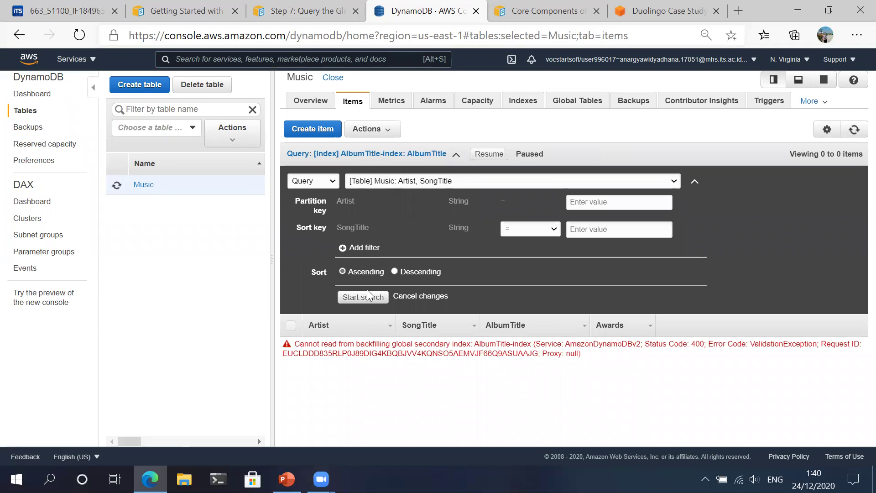
left_click(369, 296)
left_click(372, 129)
left_click(313, 181)
left_click(319, 197)
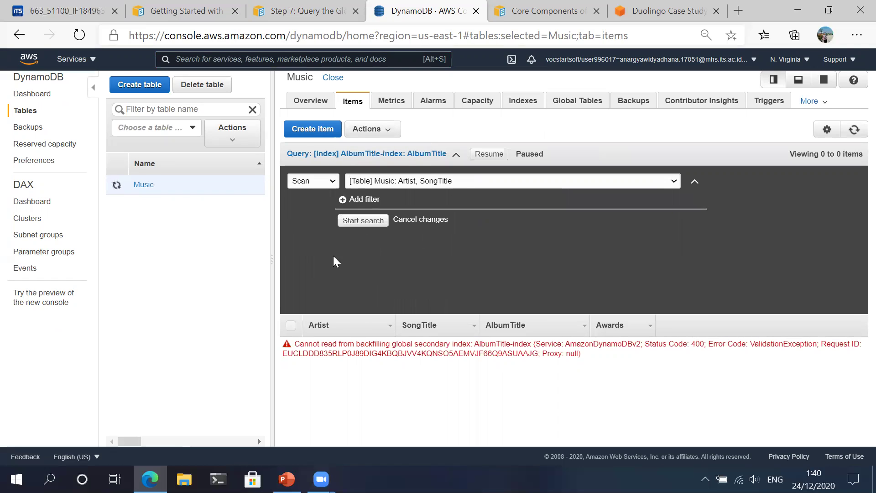
left_click(363, 221)
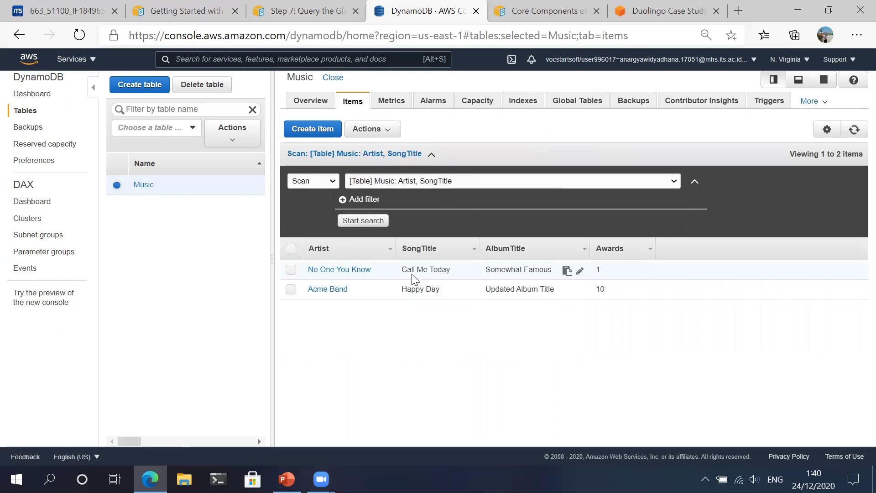
Step: Inspect the No One You Know item, save it without edits and recheck the status of AlbumTitle-index
left_click(362, 270)
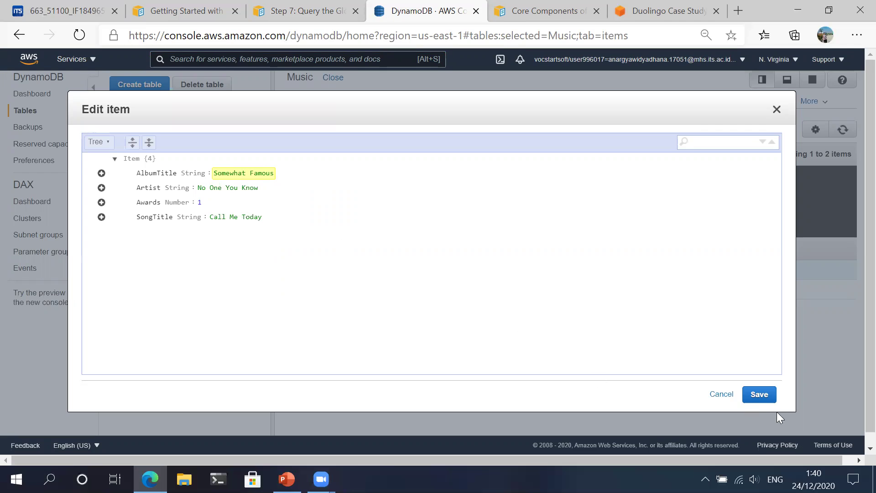
left_click(758, 396)
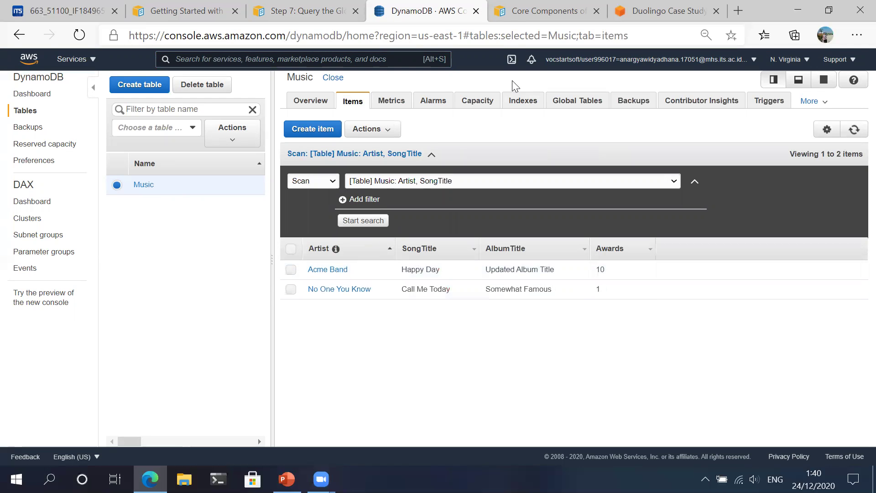
left_click(515, 101)
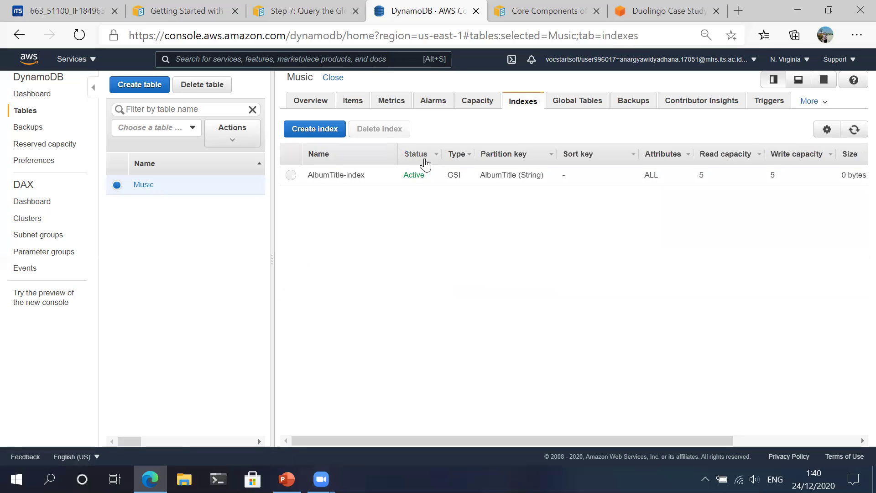
Step: Query the Music table's [Index] AlbumTitle-index: AlbumTitle with the partition key Somewhat Famous
left_click(354, 102)
left_click(320, 181)
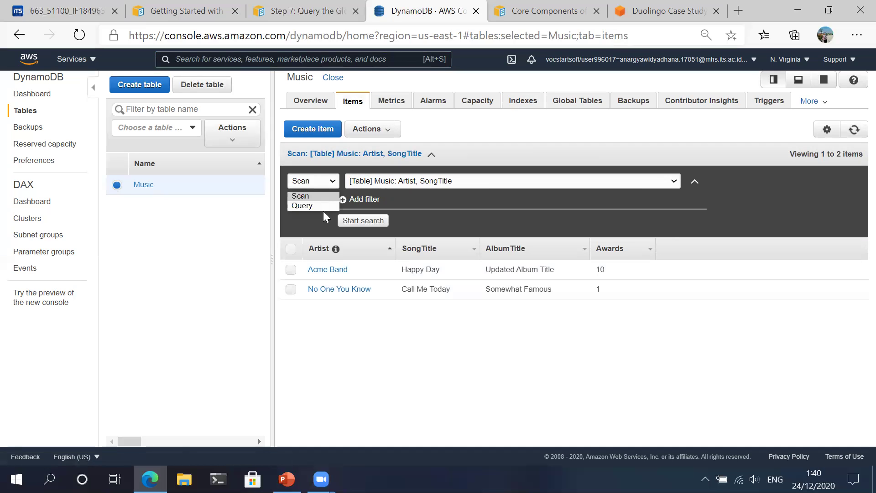
left_click(323, 203)
left_click(429, 182)
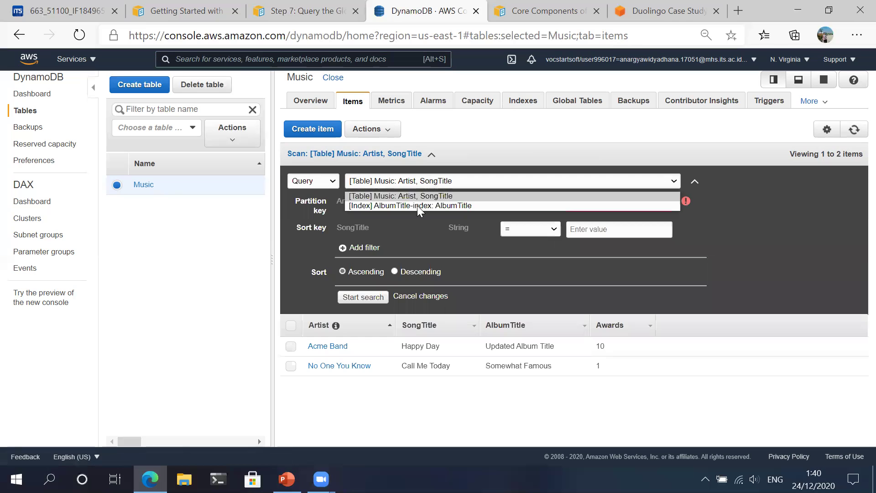
left_click(418, 206)
left_click(624, 204)
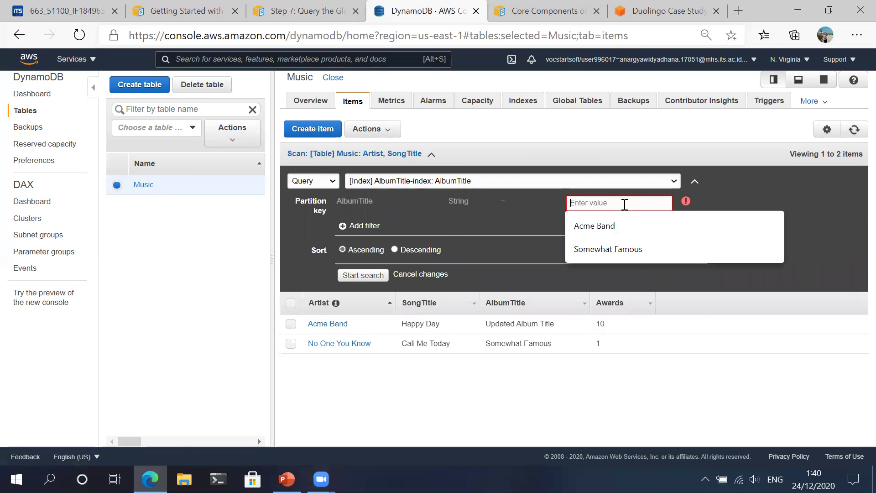
left_click(633, 255)
left_click(370, 276)
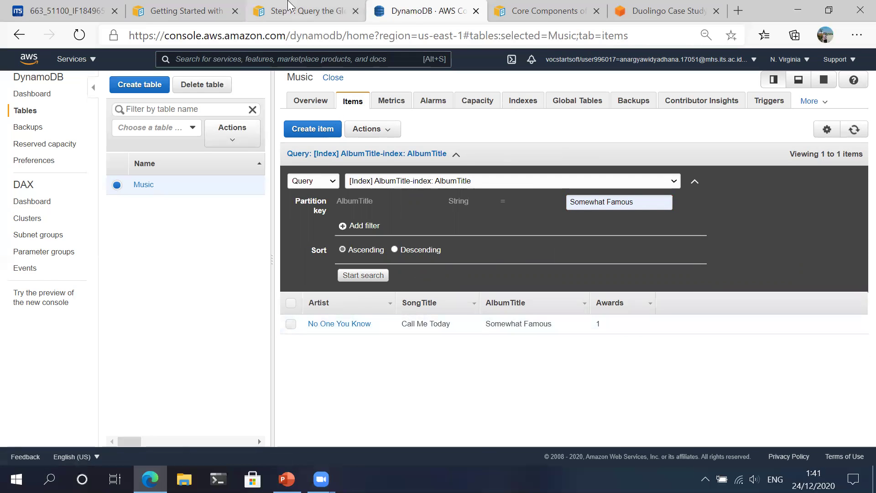
Step: Review the end of the guide's Step 7 and read Step 8's AWS Management Console instructions for deleting the Music table
left_click(301, 11)
scroll(361, 193, "down", 7)
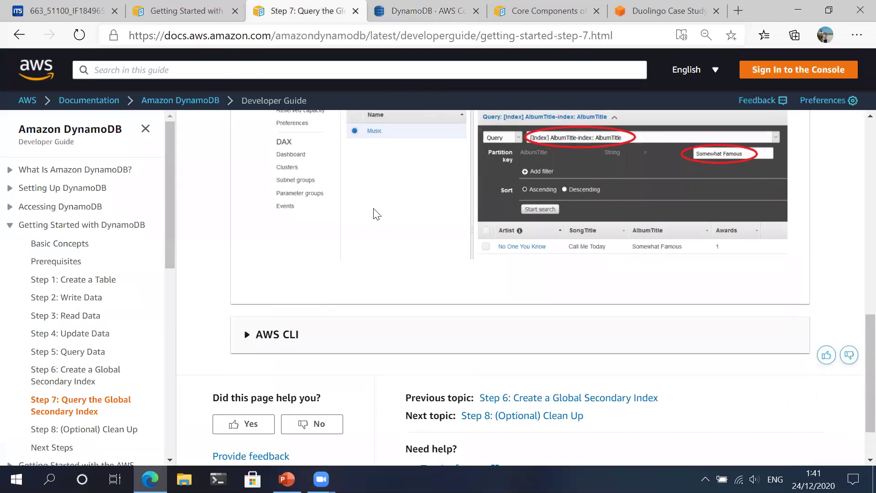
scroll(448, 202, "up", 5)
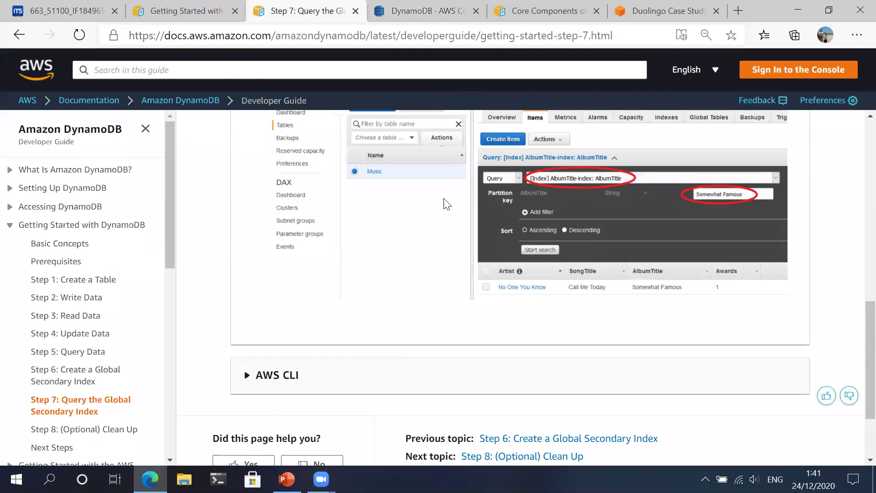
scroll(461, 294, "down", 5)
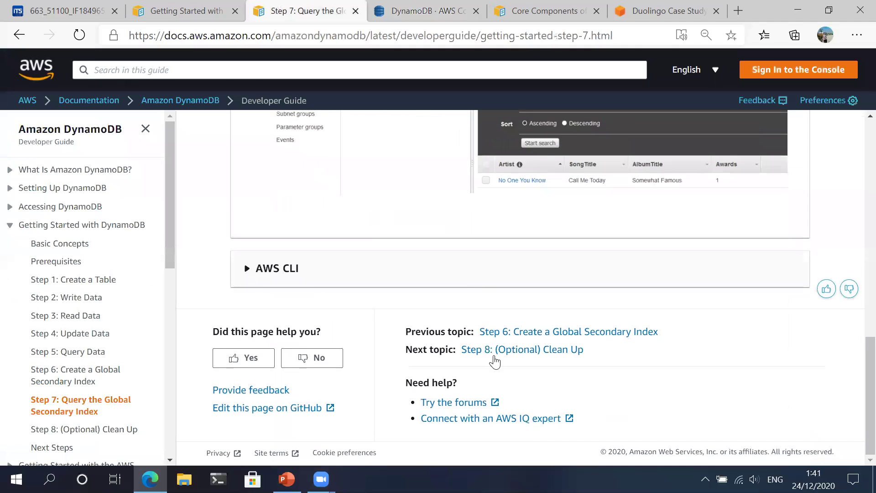
left_click(525, 350)
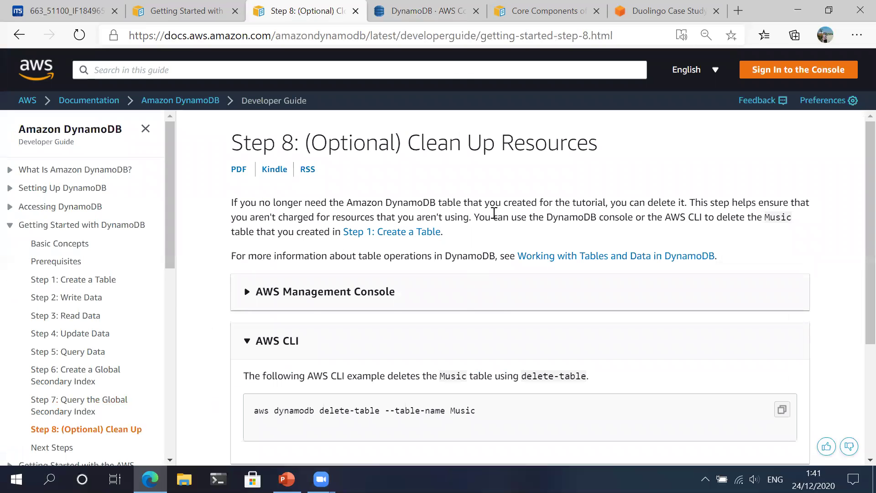
left_click(470, 293)
left_click(422, 10)
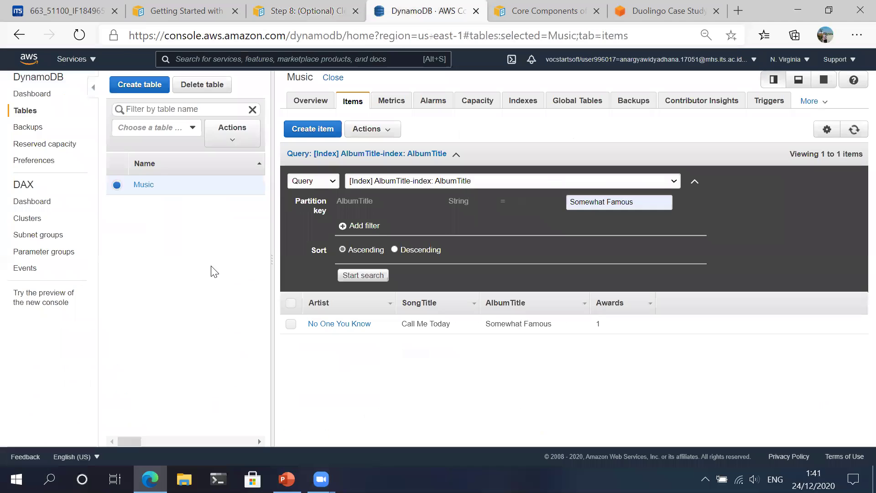
left_click(307, 9)
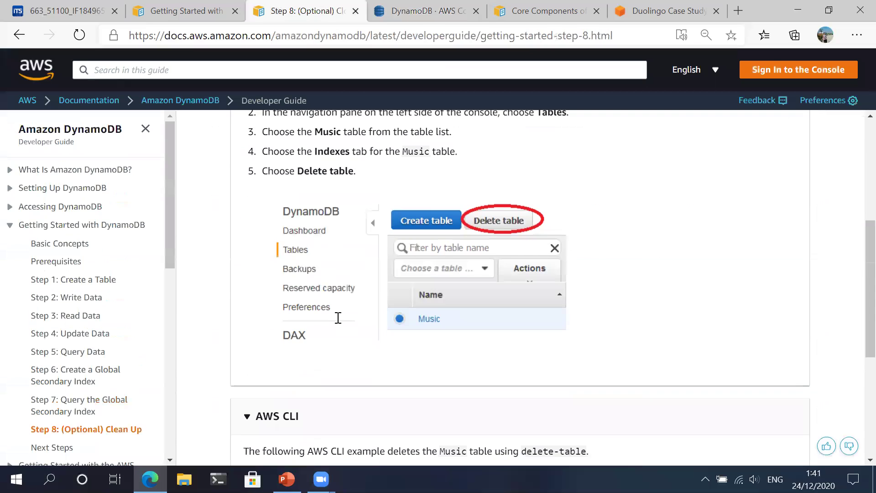
scroll(338, 318, "down", 4)
Step: Delete the Music table in the DynamoDB console together with all its CloudWatch alarms, confirming with the word delete
left_click(395, 10)
left_click(203, 85)
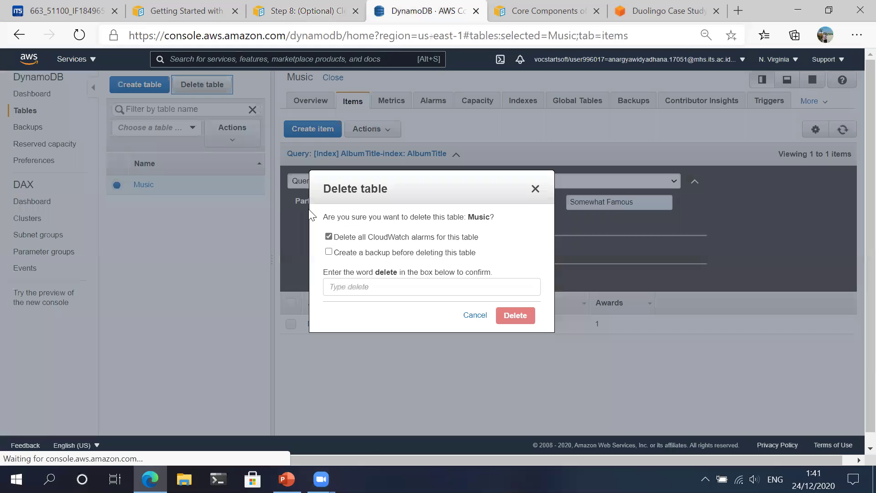
left_click(392, 286)
type("delete")
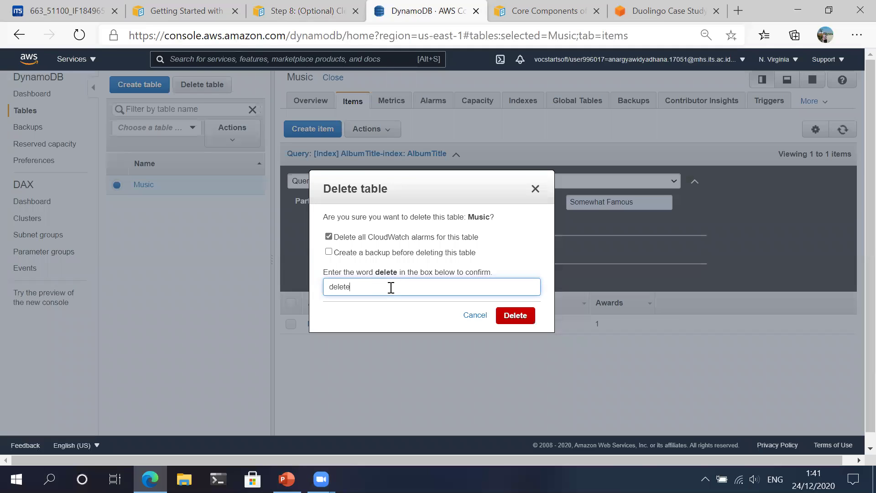
left_click(512, 316)
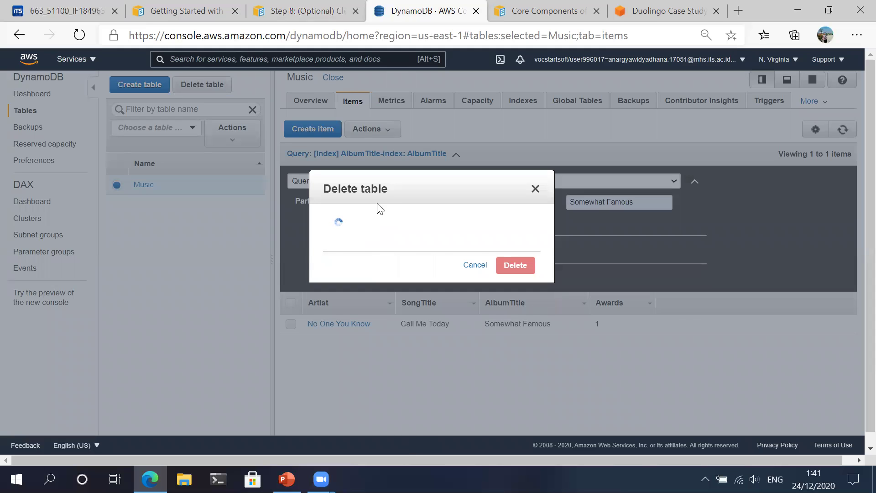
left_click(636, 297)
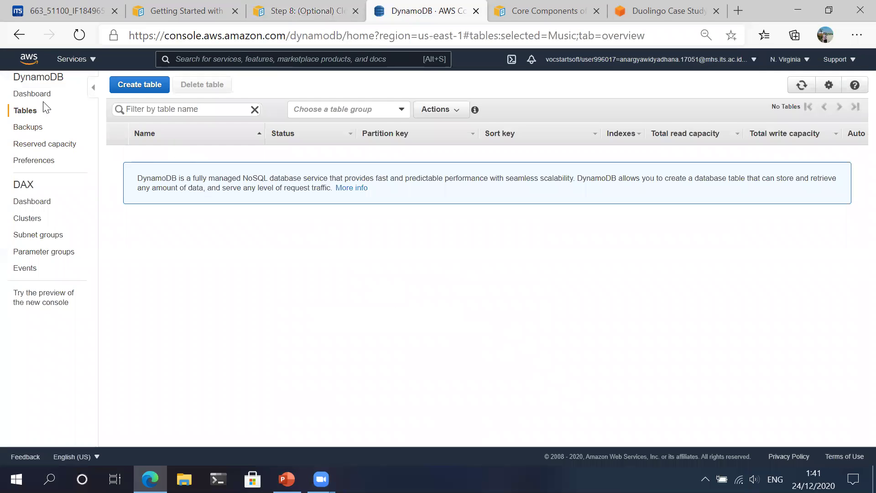
Step: Check the DynamoDB table list and return to the guide's Step 8 page to look over its remaining topics
left_click(25, 111)
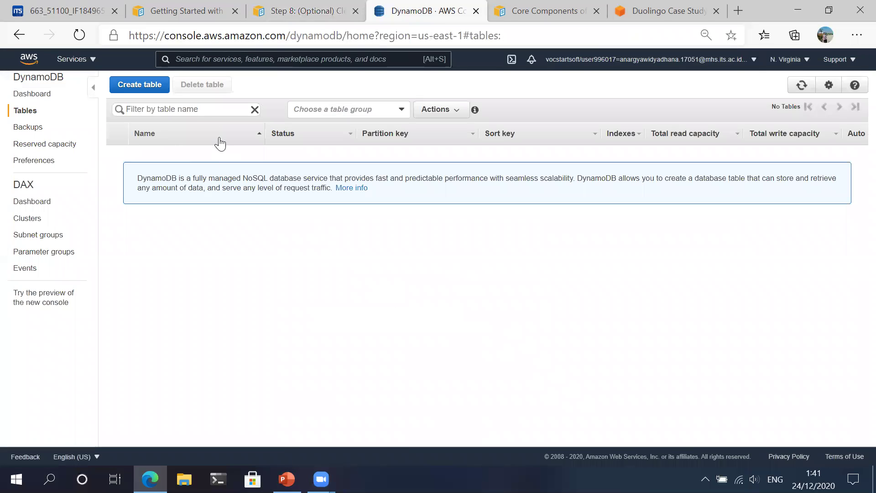
left_click(290, 8)
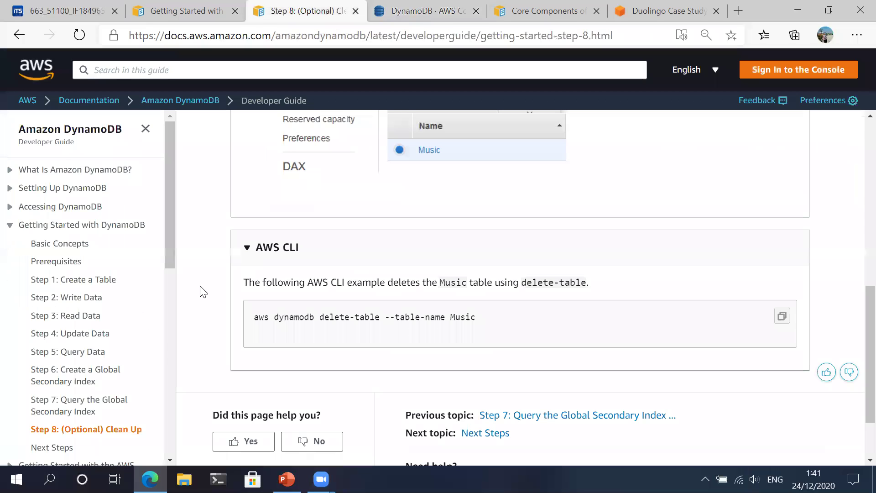
scroll(129, 327, "down", 5)
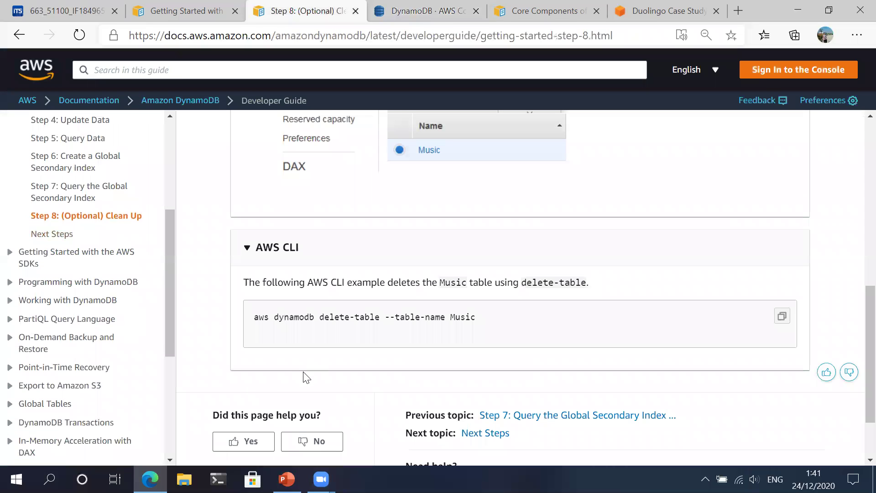